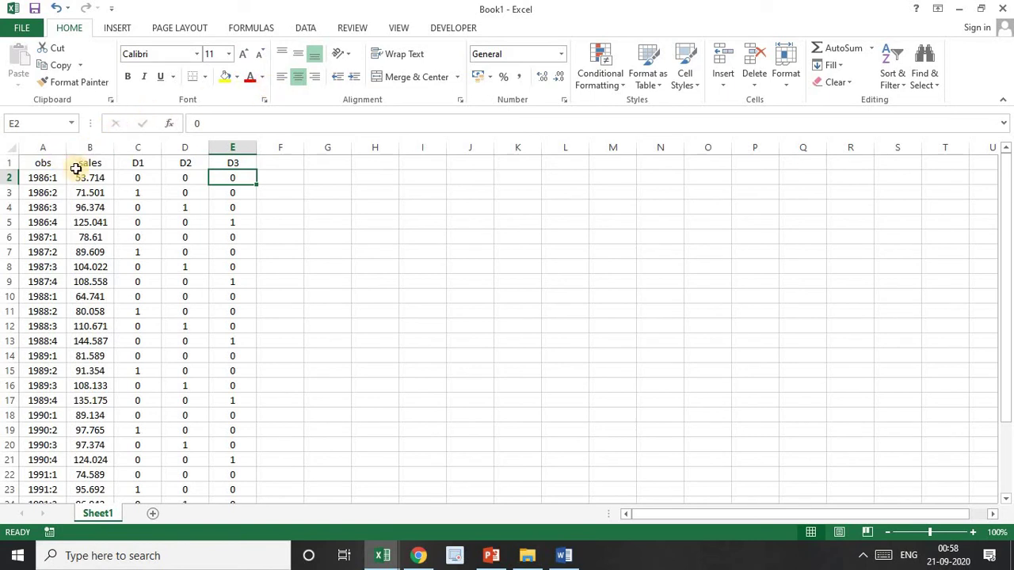
Select the sales header B1 and bring up the Data ribbon's analysis tools.
click(76, 167)
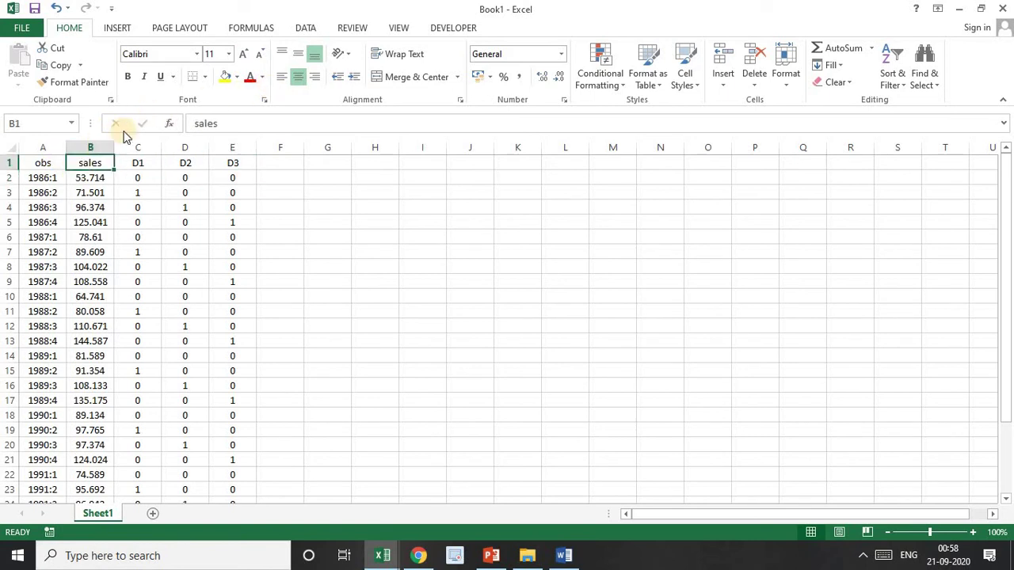
click(302, 28)
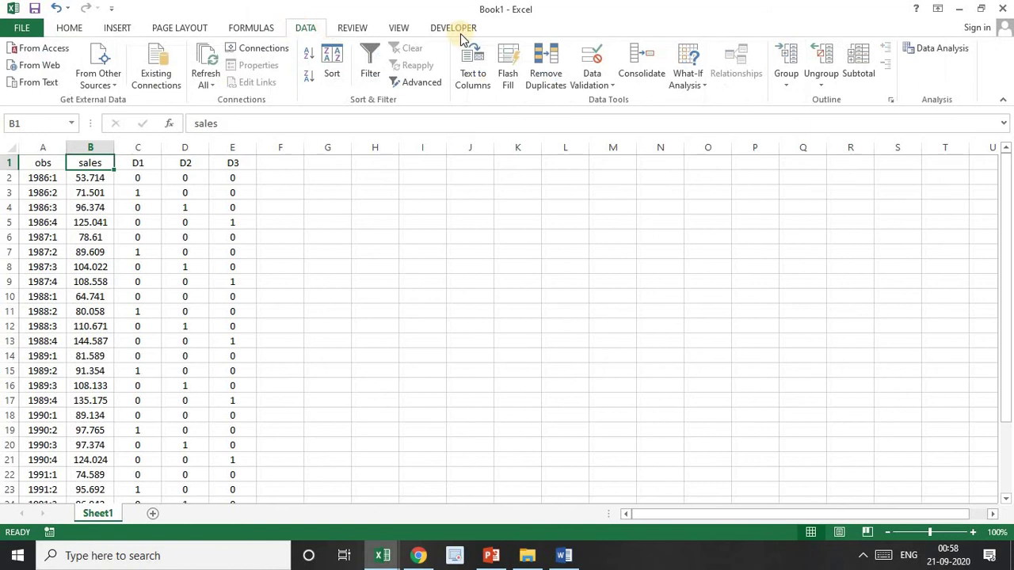
Start a Data Analysis Regression with Input Y range B1:B29.
click(920, 50)
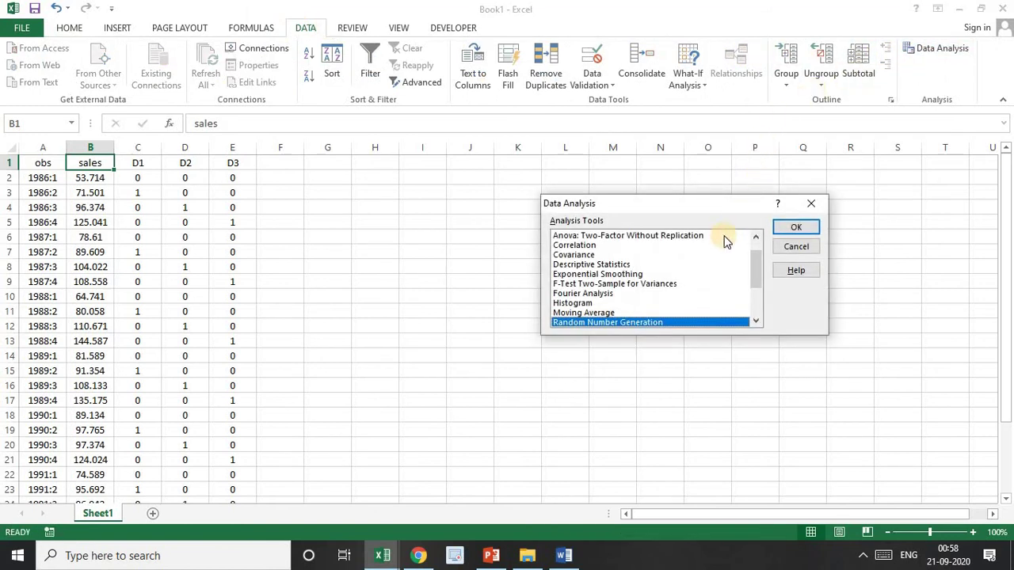
key(Down)
key(Down)
key(Return)
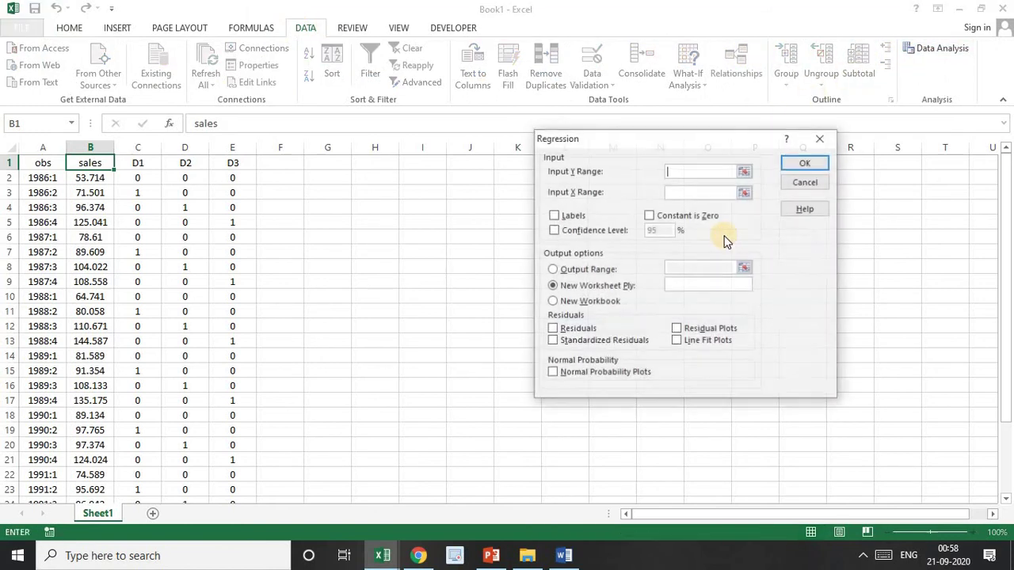
click(745, 172)
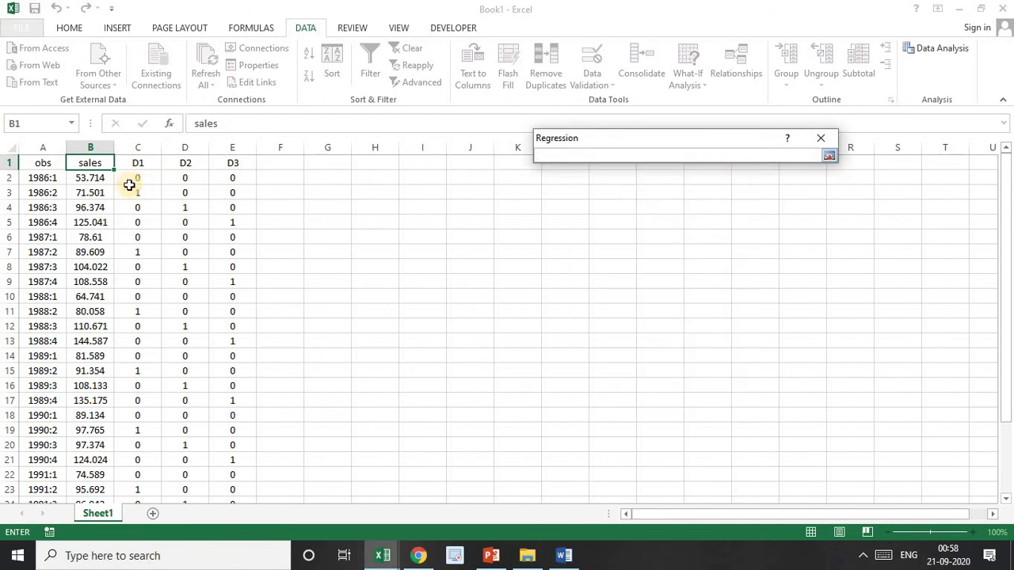
click(98, 164)
key(ctrl+shift+Down)
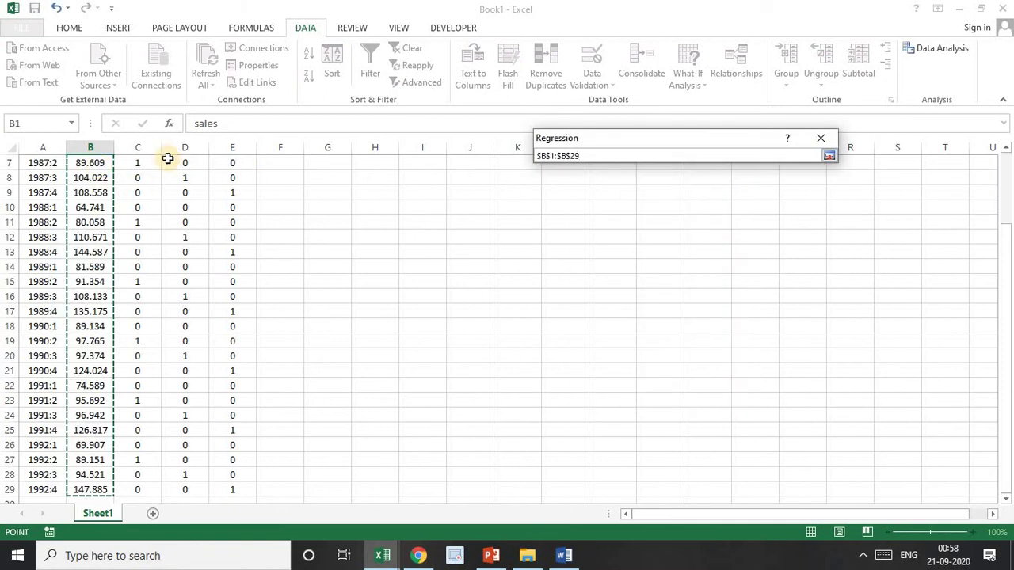
click(829, 157)
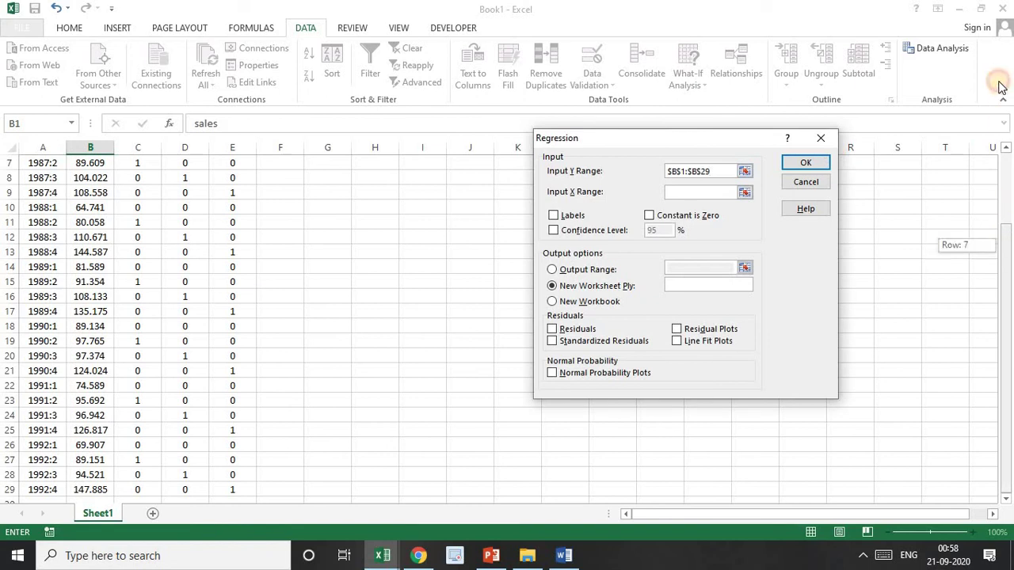
Set Input X range to C1:E29, tick Labels, and run the regression.
click(745, 192)
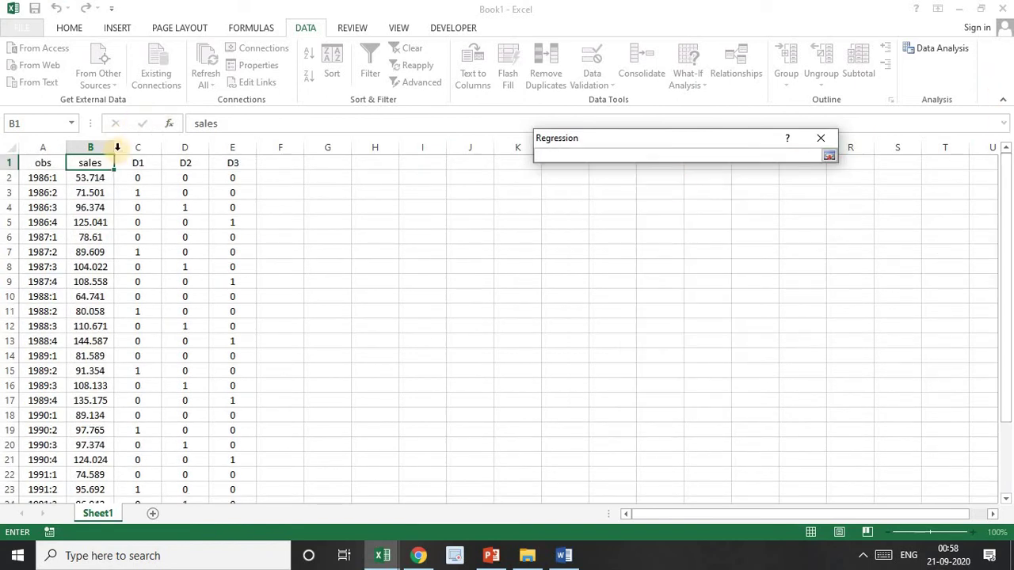
drag(132, 162, 222, 159)
key(ctrl+shift+Down)
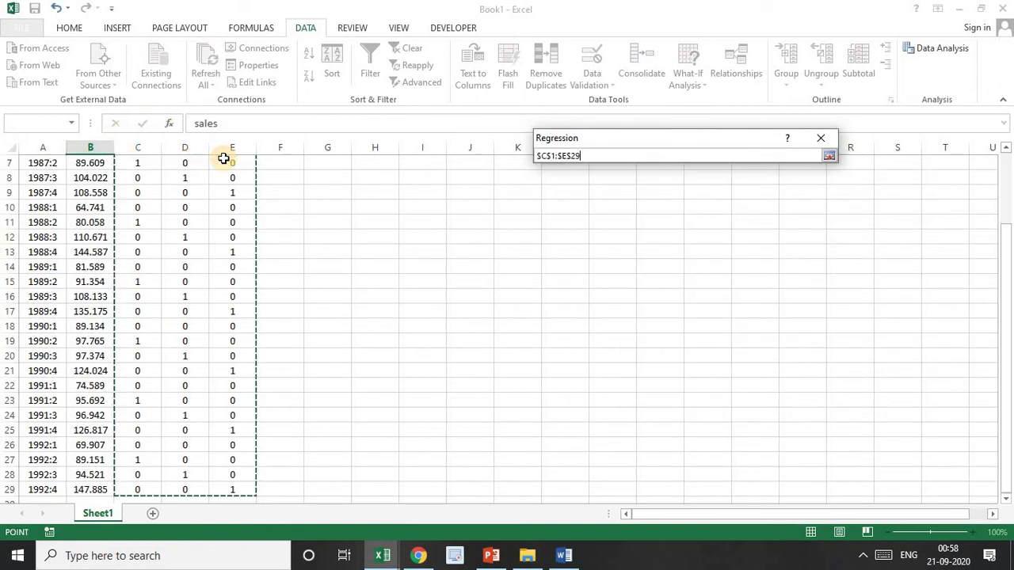
click(832, 162)
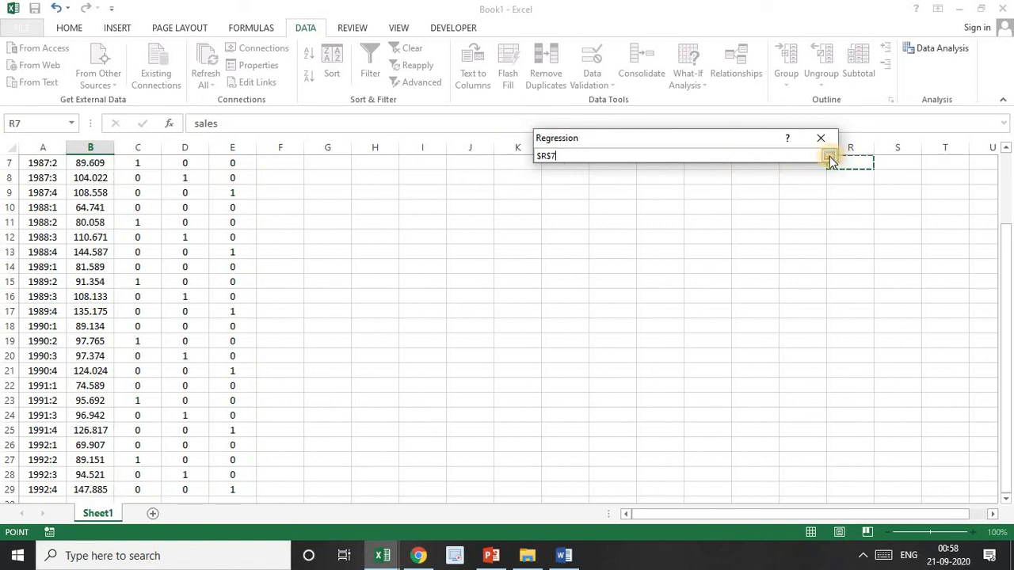
click(829, 159)
click(740, 194)
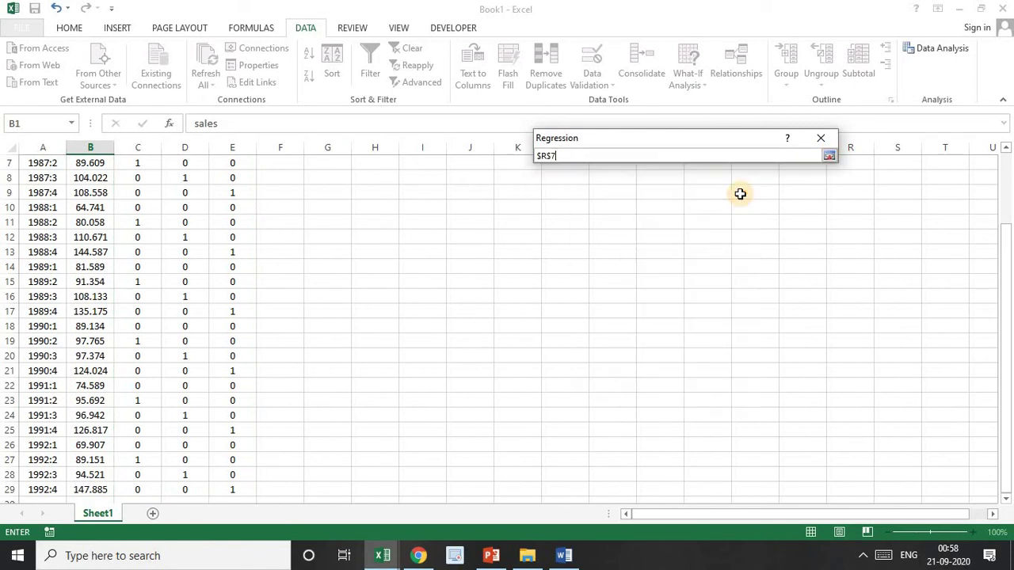
click(1007, 202)
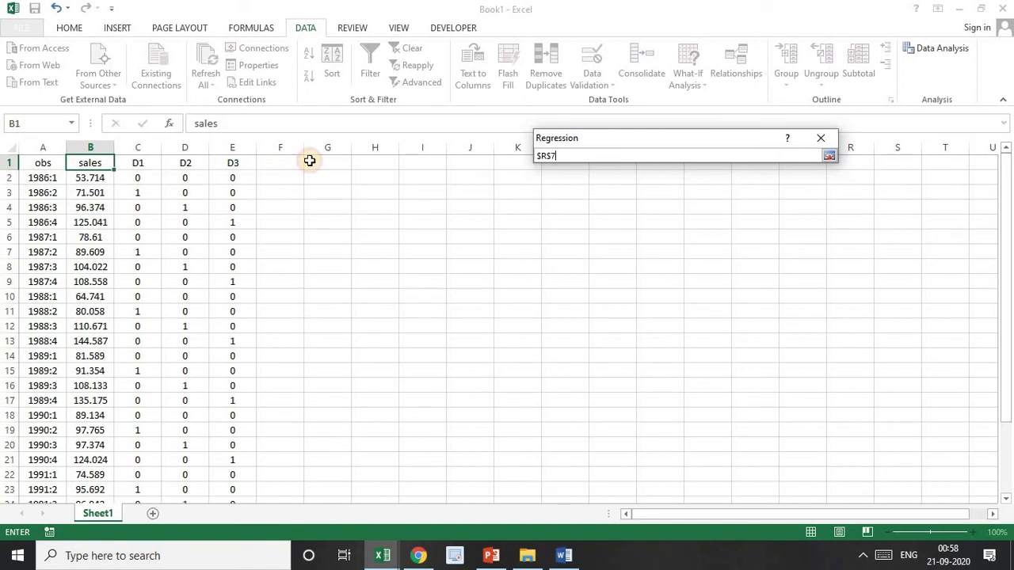
click(132, 164)
key(shift+Right)
key(shift+Right)
key(ctrl+shift+Down)
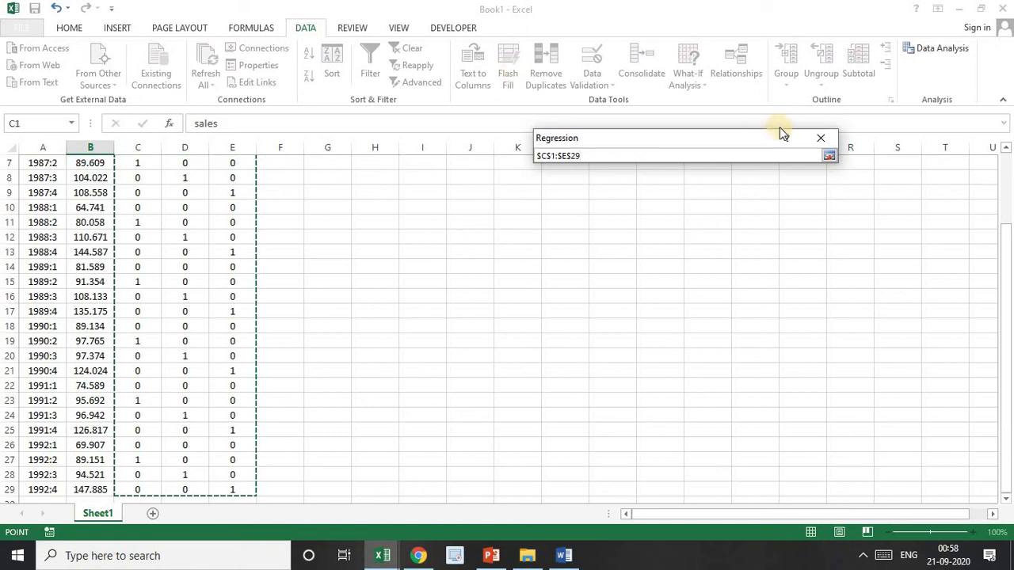
click(829, 156)
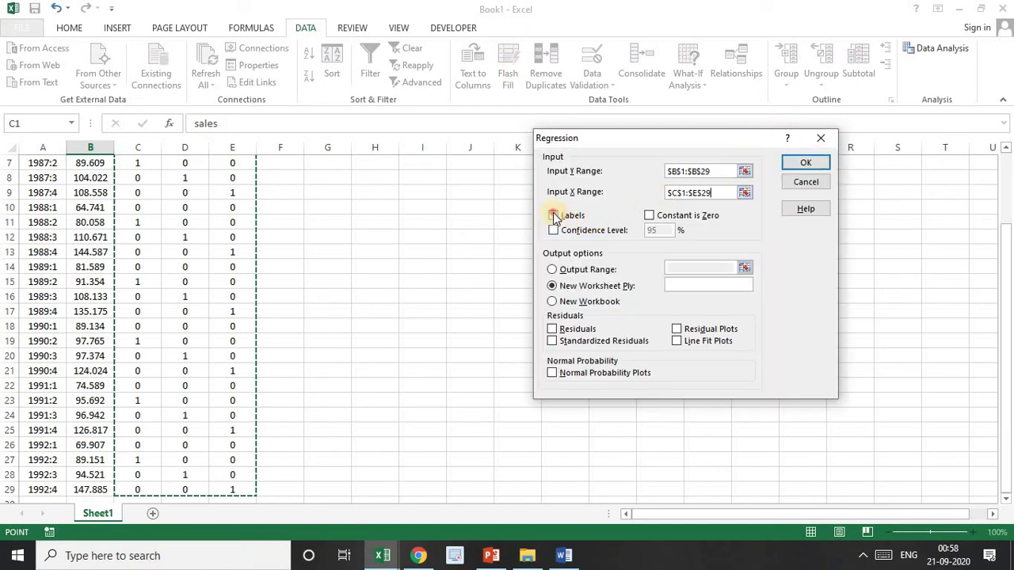
click(554, 215)
click(806, 162)
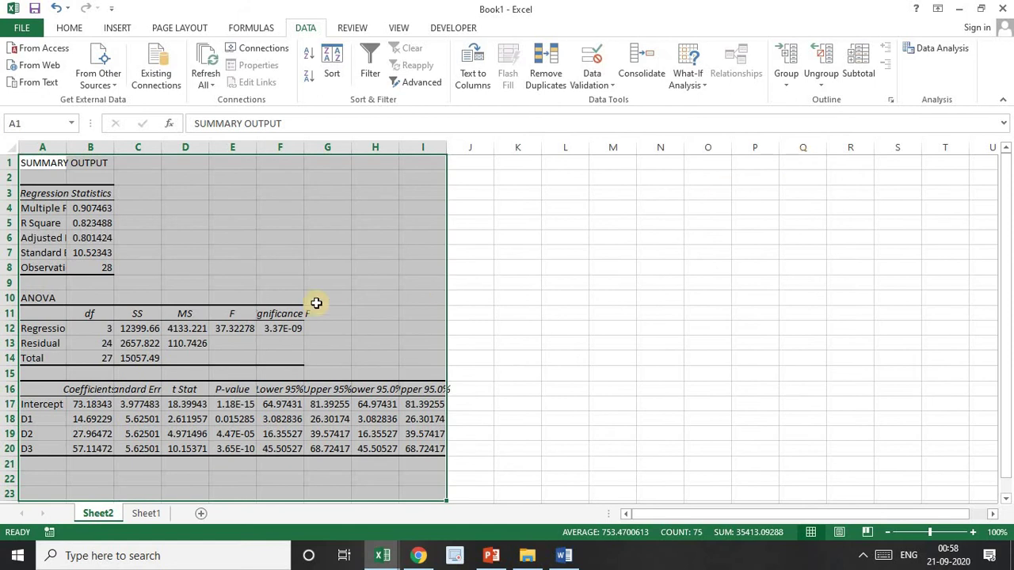
Copy the coefficient block A17:B20 from Sheet2 into N2:O5 on Sheet1.
drag(45, 405, 97, 448)
key(ctrl+c)
click(154, 520)
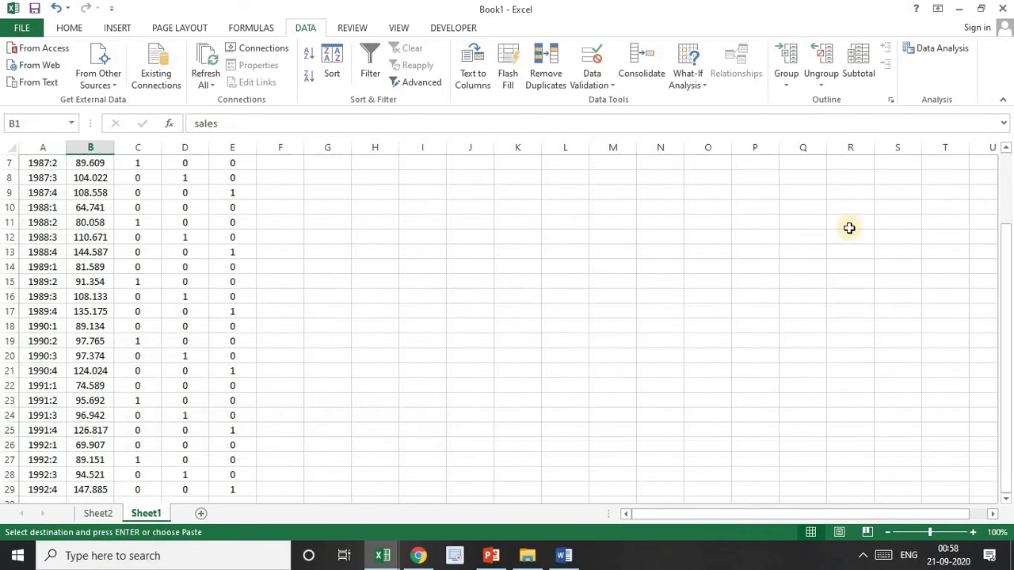
drag(1008, 326, 1008, 237)
click(664, 175)
key(ctrl+v)
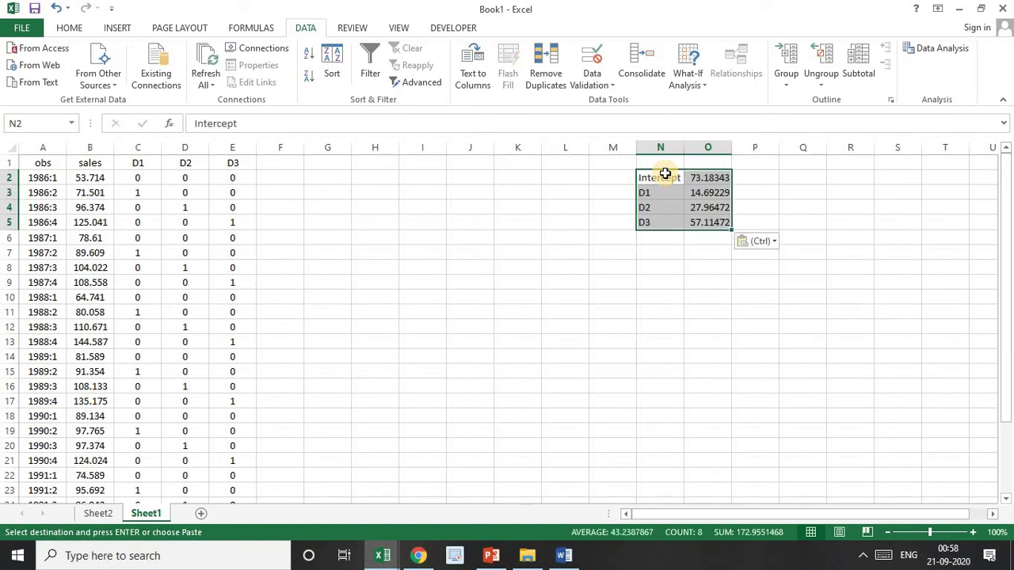
click(285, 163)
Head column F 'Sales cap'.
text(Sa)
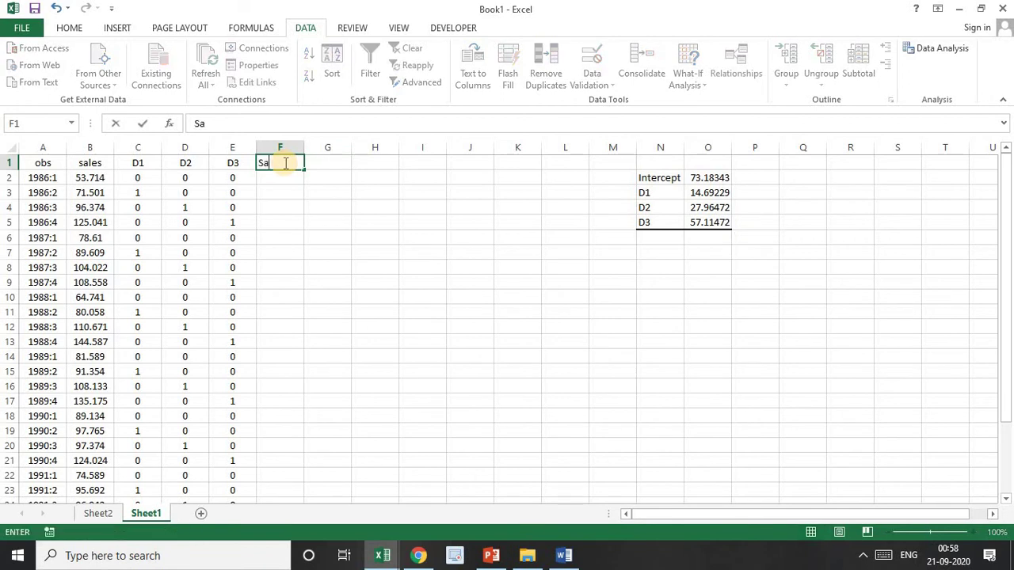
text(l)
key(BackSpace)
key(BackSpace)
key(BackSpace)
text(es)
key(BackSpace)
key(BackSpace)
key(BackSpace)
text(Sales cap)
key(Return)
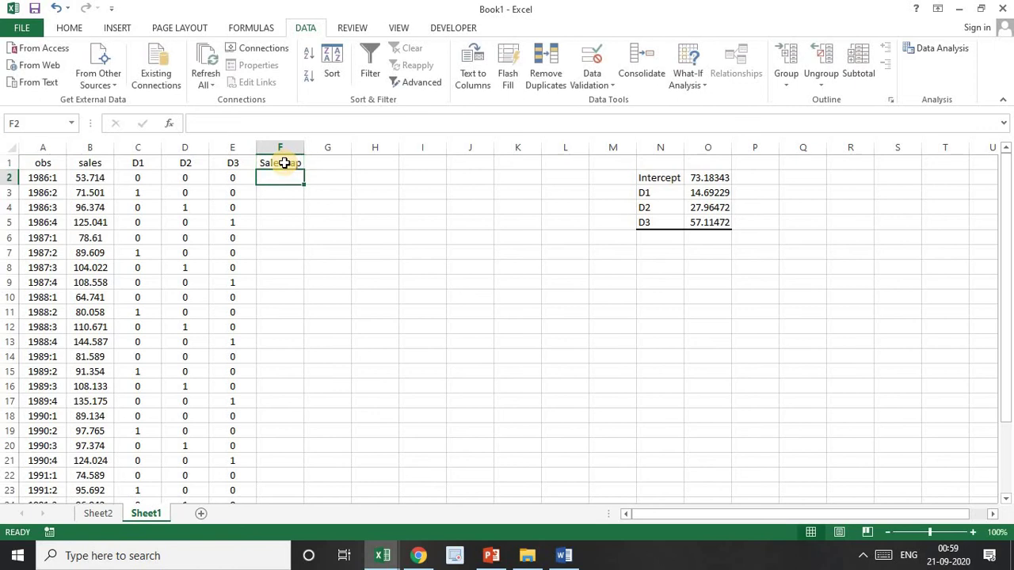
Build F2's fitted-sales formula from intercept O2, coefficients O3–O5 and dummies C2–E2.
text(=)
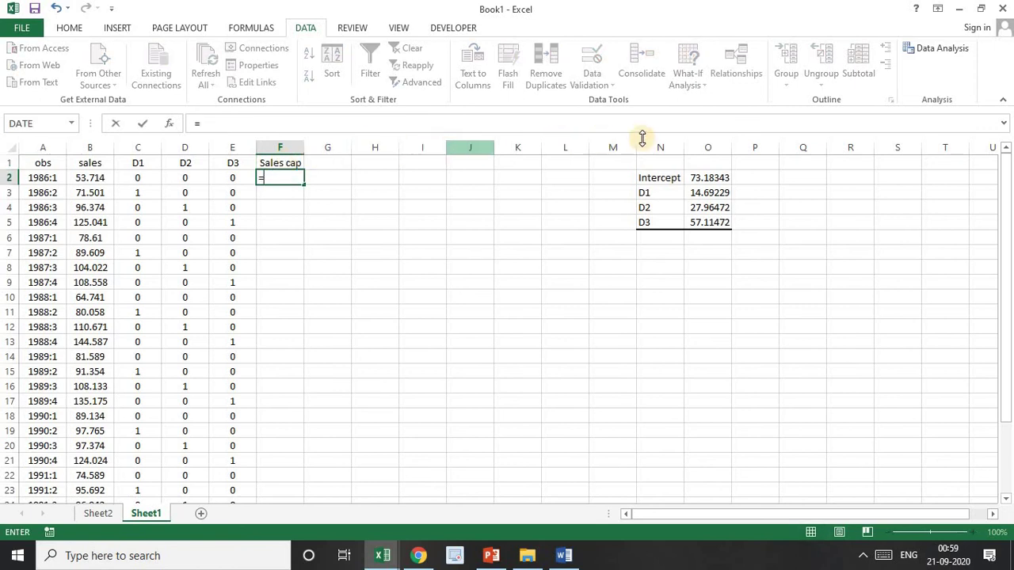
click(714, 178)
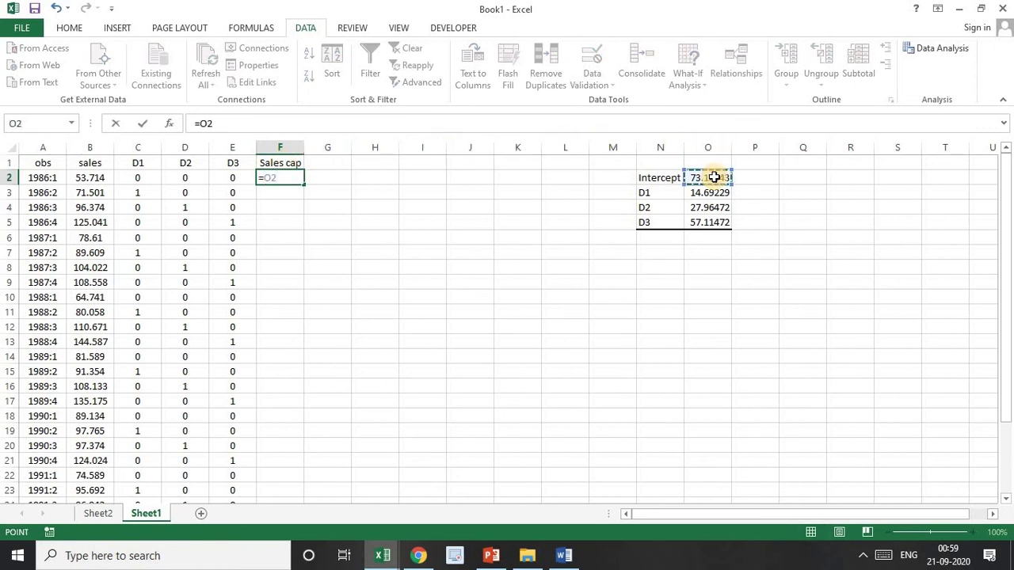
text(+6)
key(BackSpace)
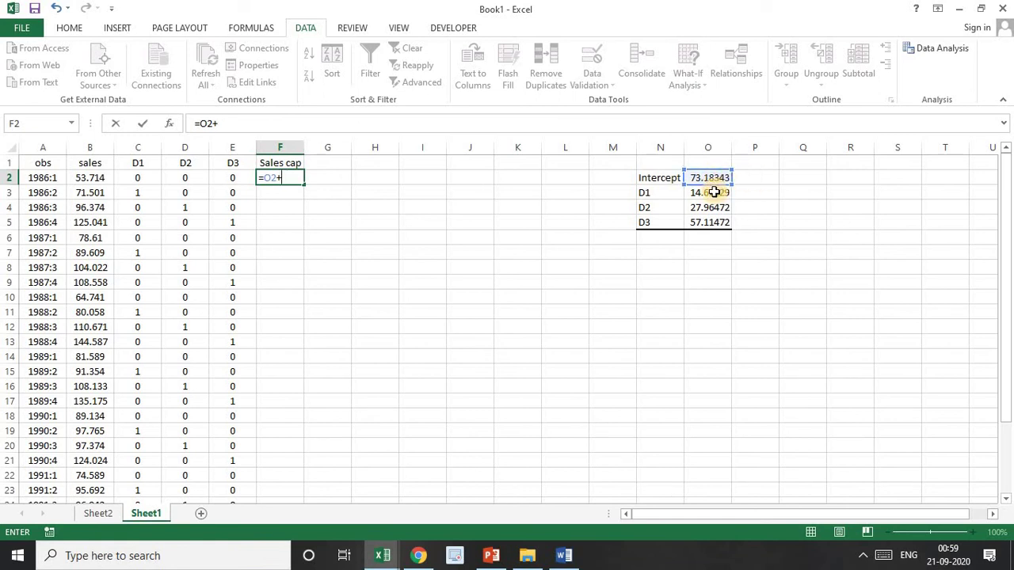
click(715, 192)
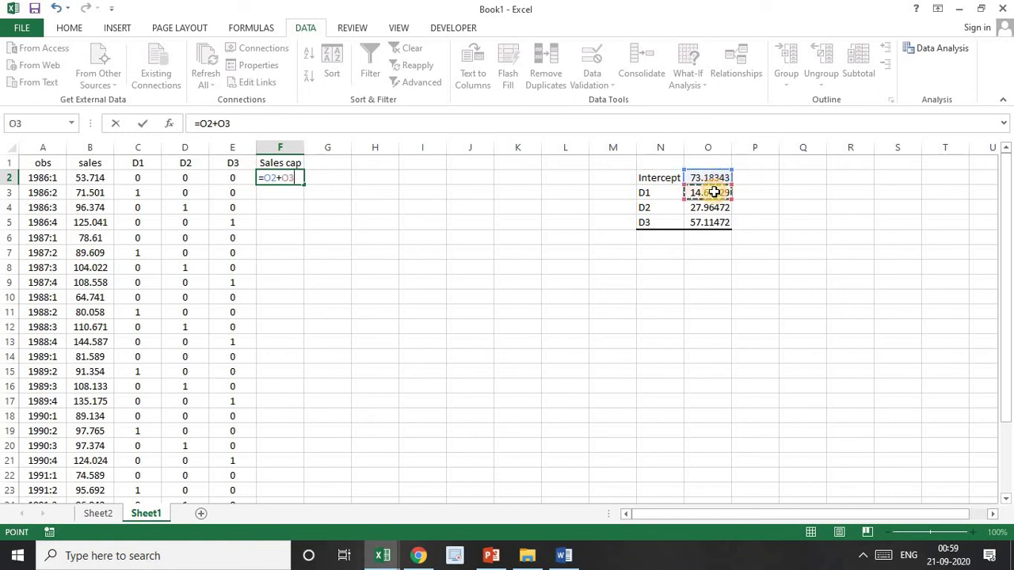
text(*)
click(138, 178)
text(+)
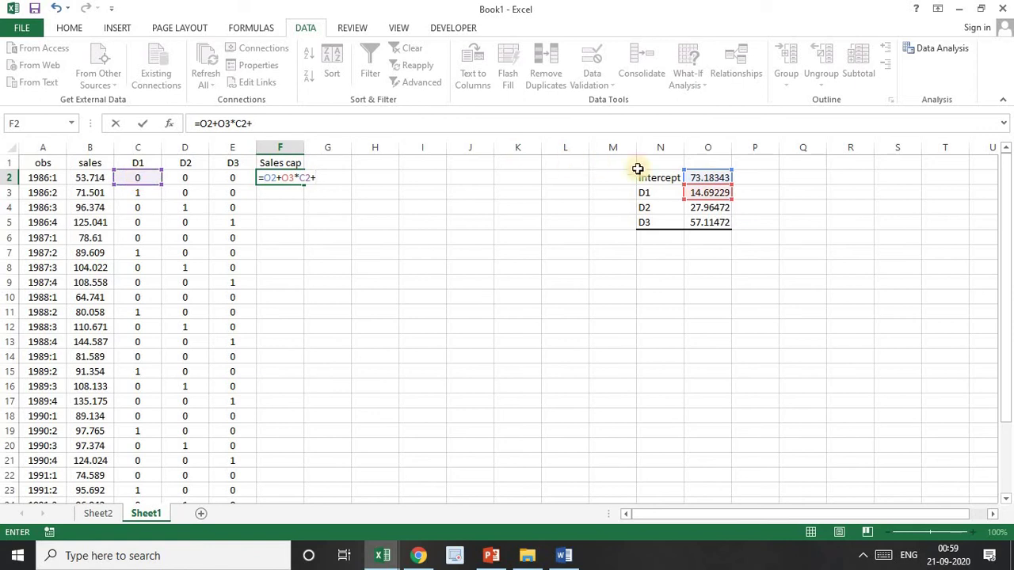
click(721, 210)
text(*)
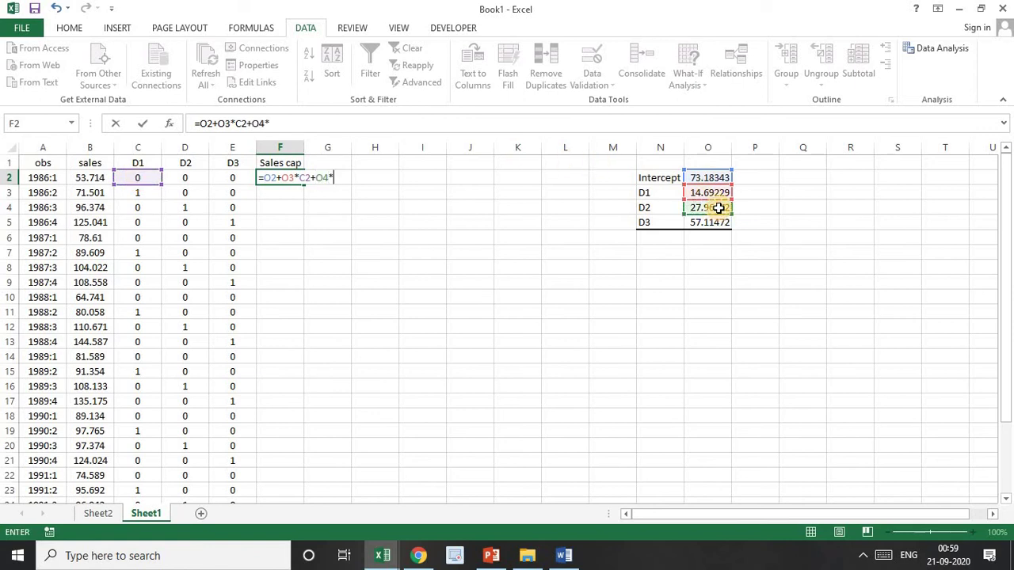
click(179, 179)
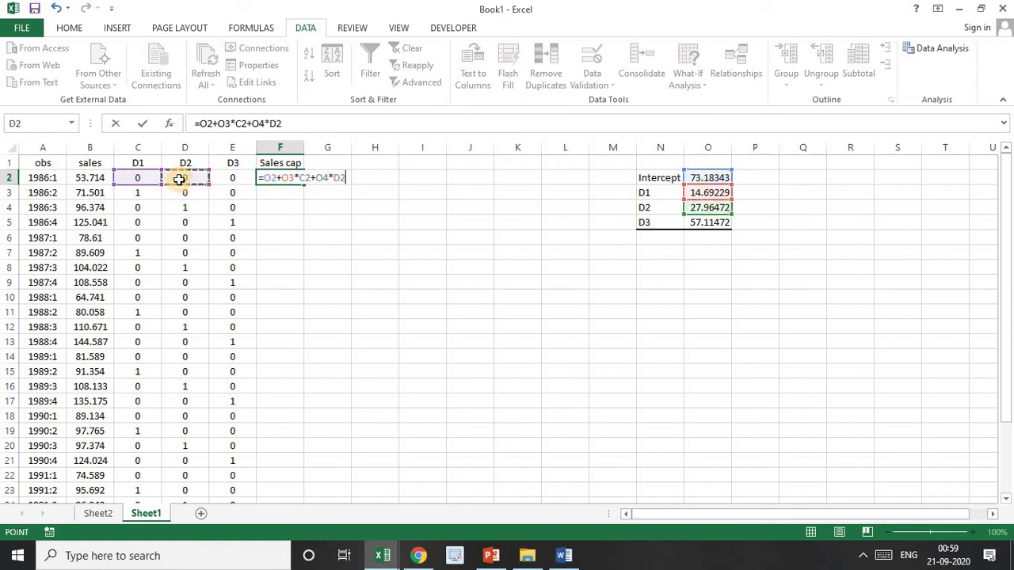
text(+)
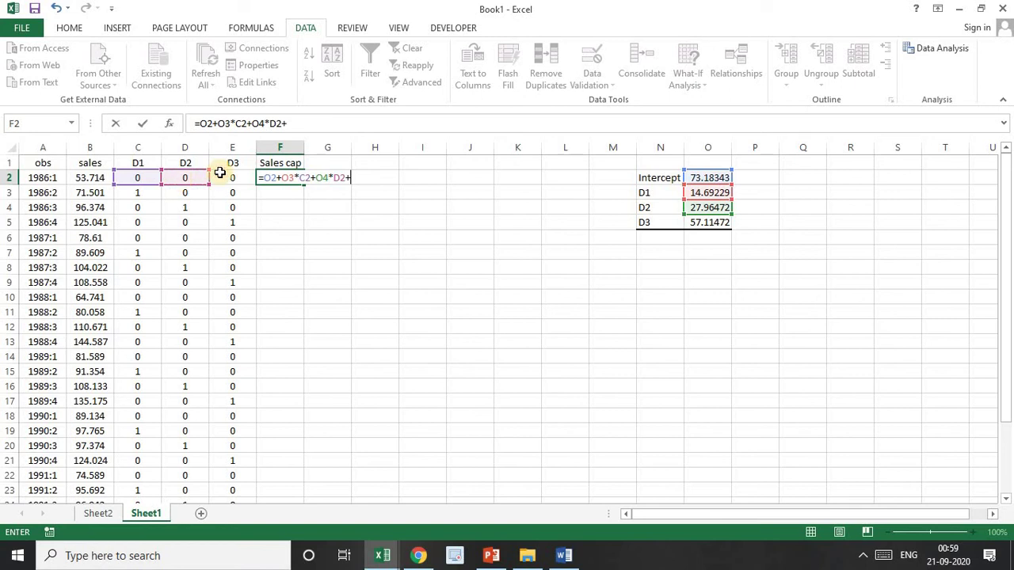
click(708, 220)
text(*)
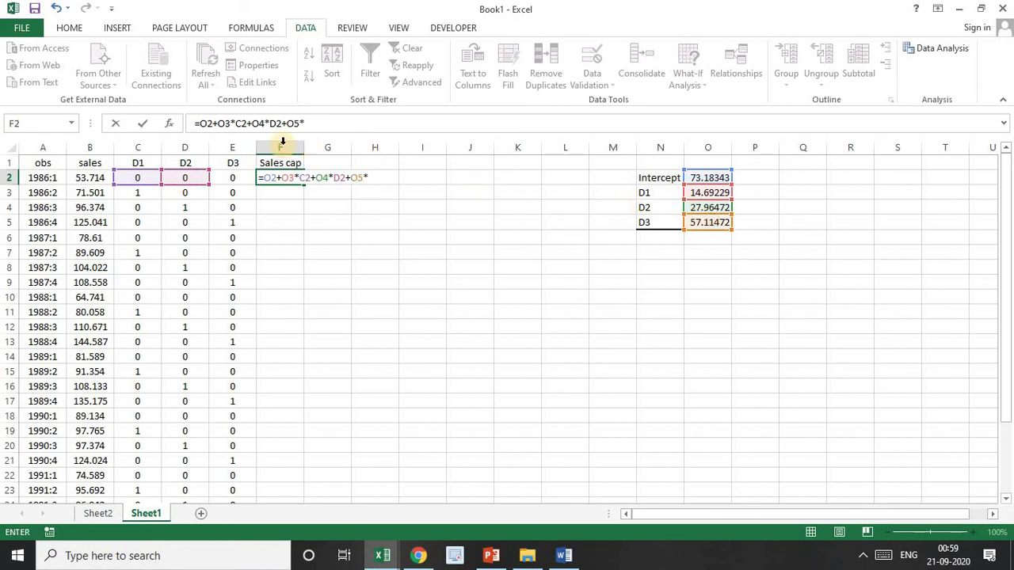
click(238, 175)
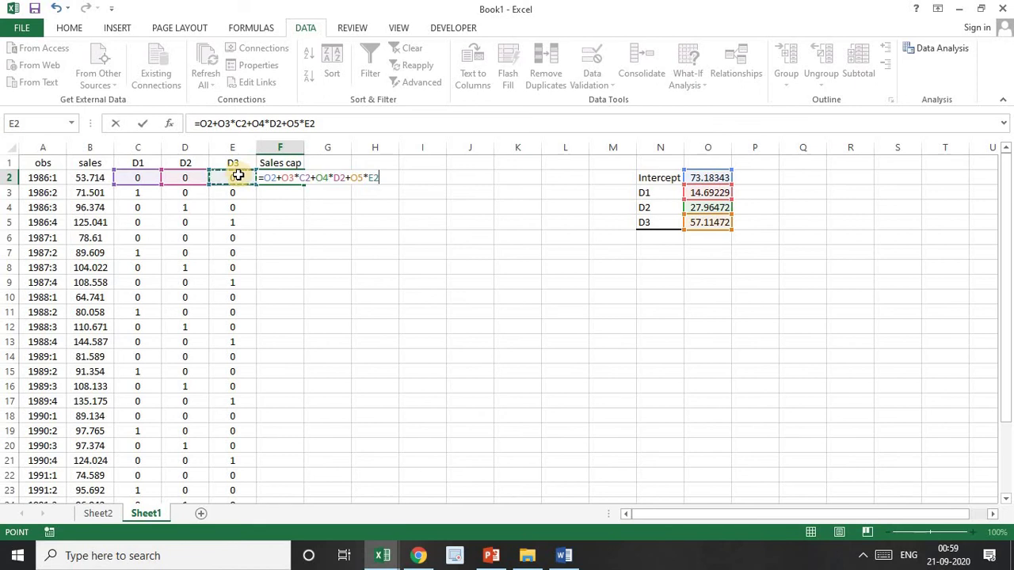
Lock the coefficient rows with $ signs in F2's formula, giving 73.18343.
click(291, 177)
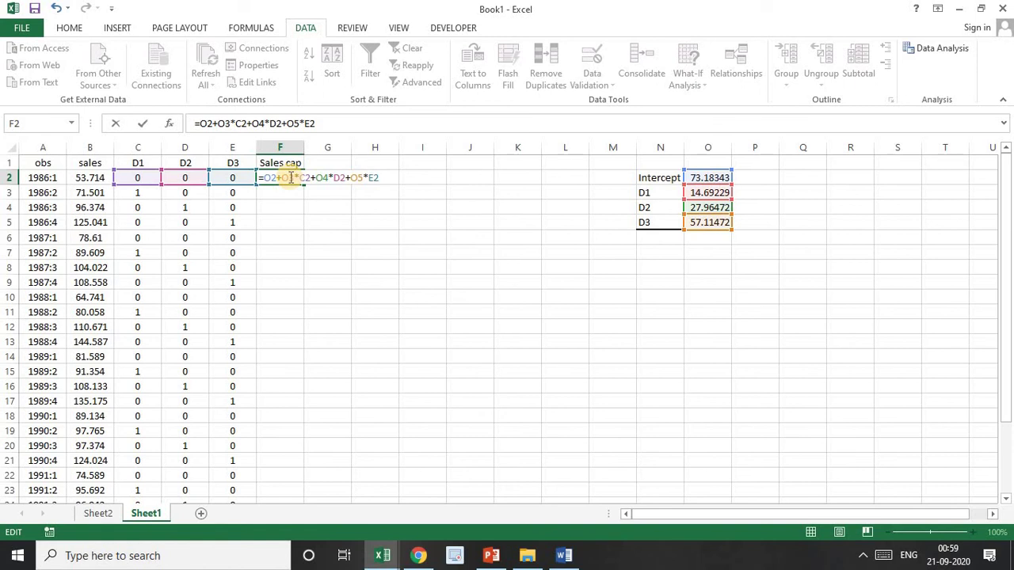
text($)
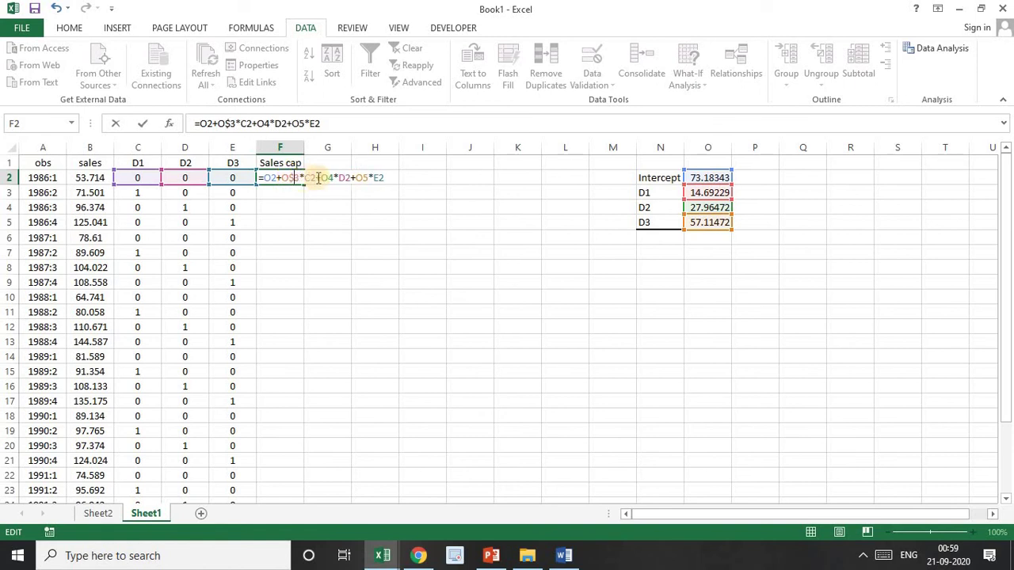
text($)
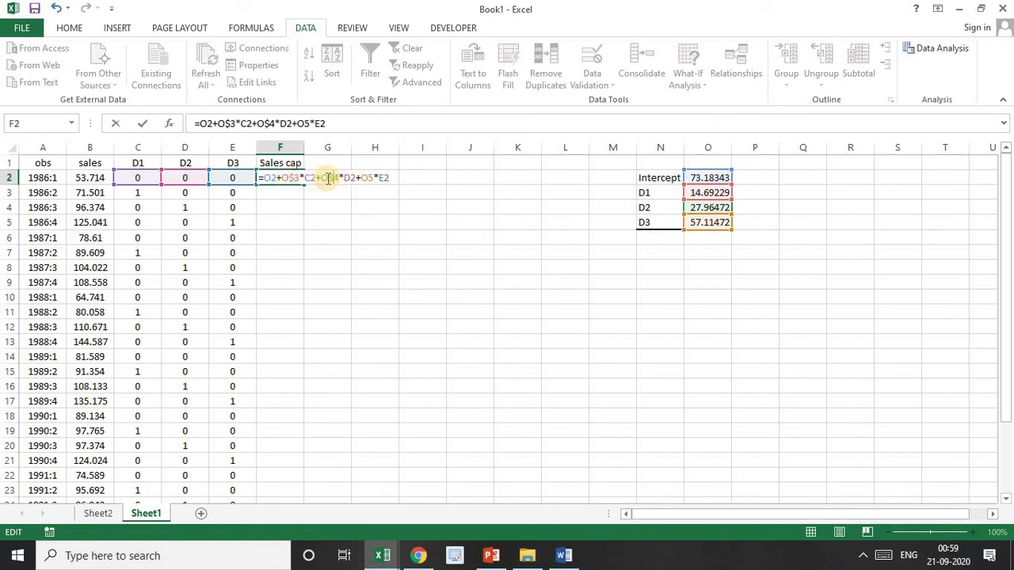
click(365, 180)
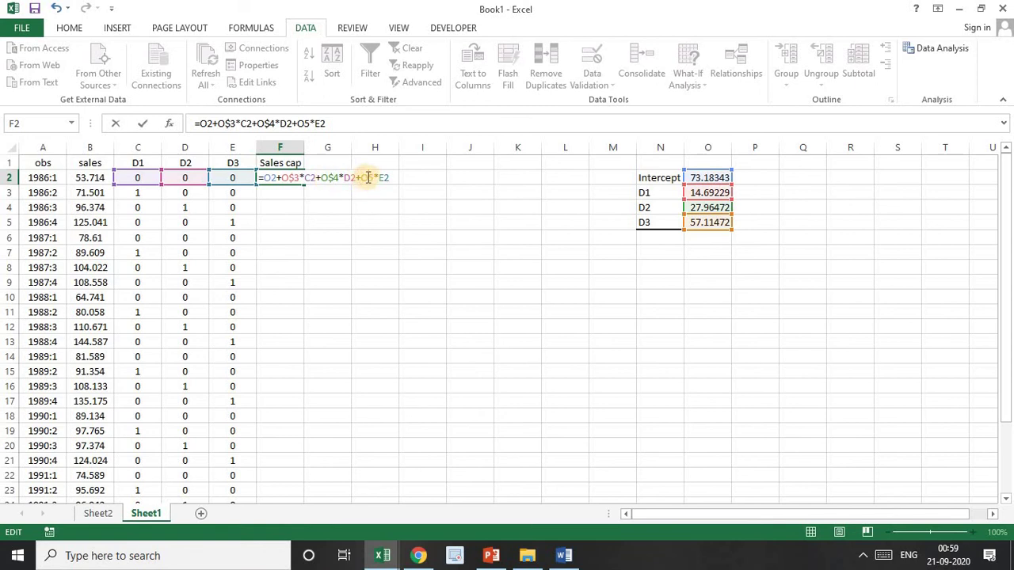
text($)
key(Return)
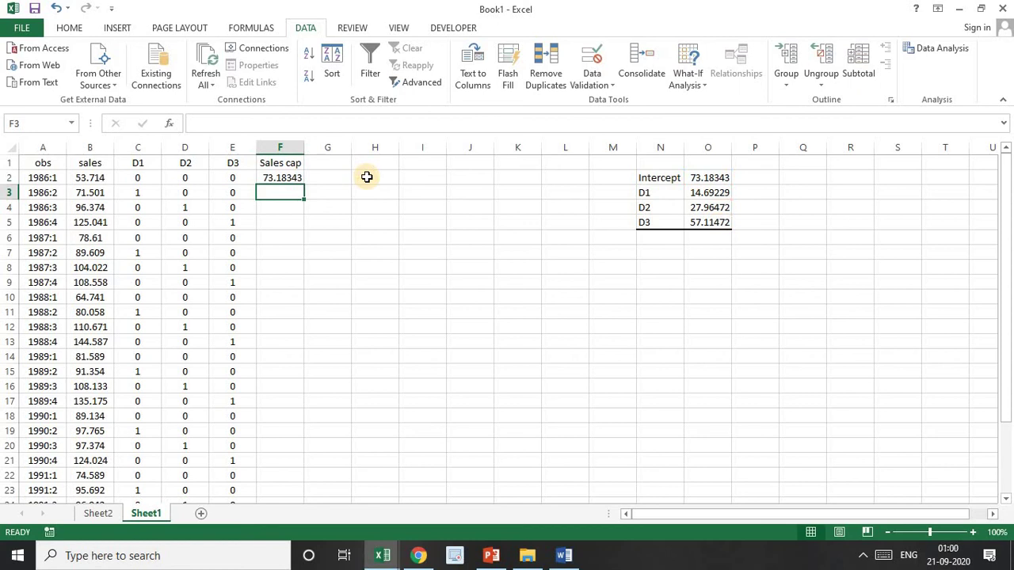
Fill fitted sales down column F with intercept locked as O$2, cycling 73.18 to 130.30.
click(299, 178)
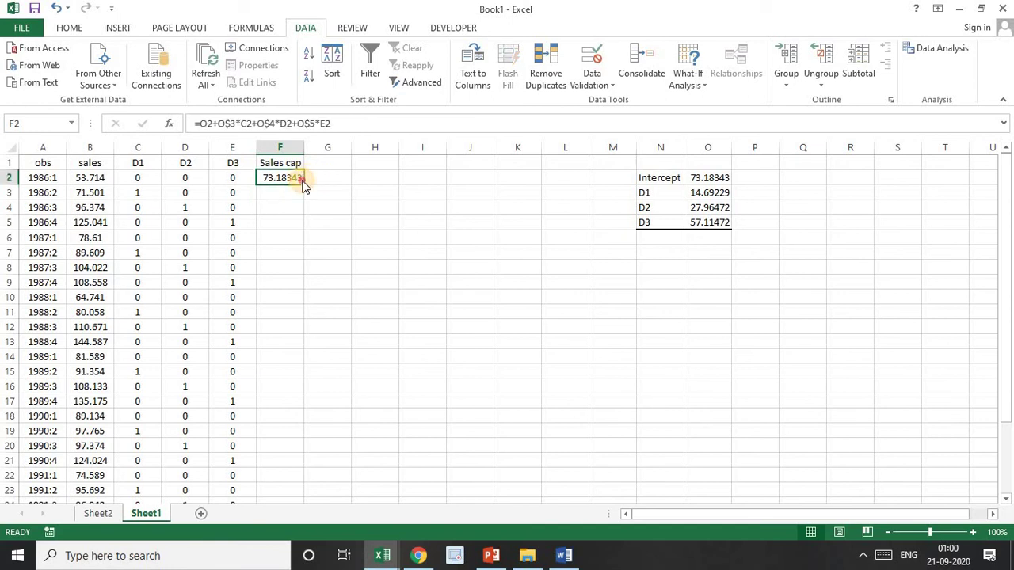
double_click(302, 181)
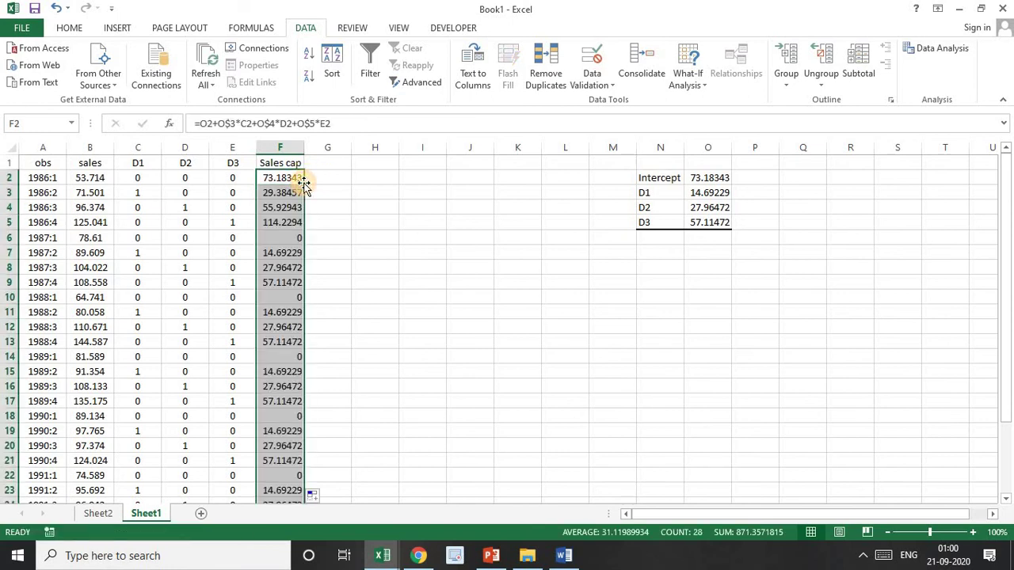
double_click(281, 193)
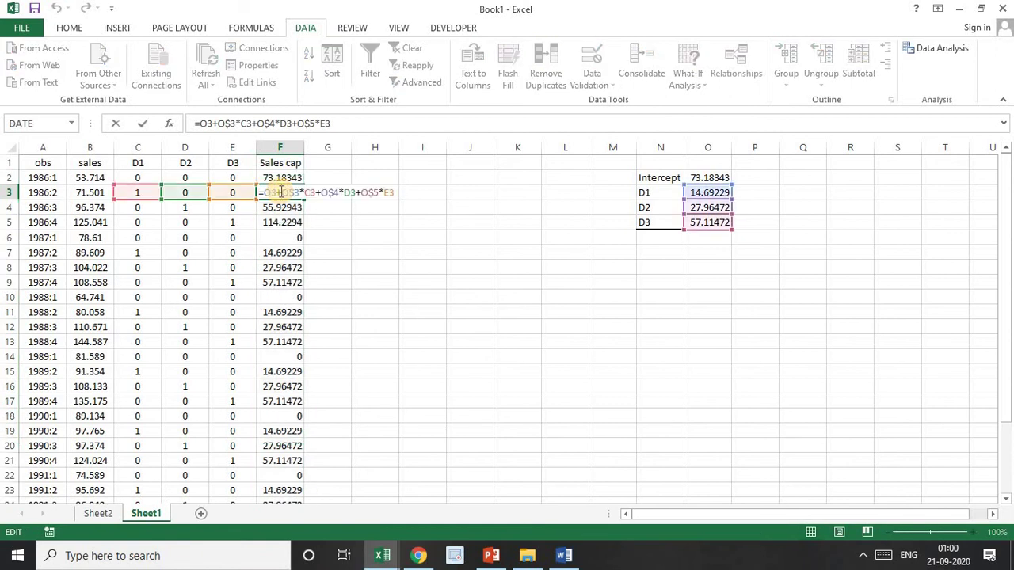
key(Return)
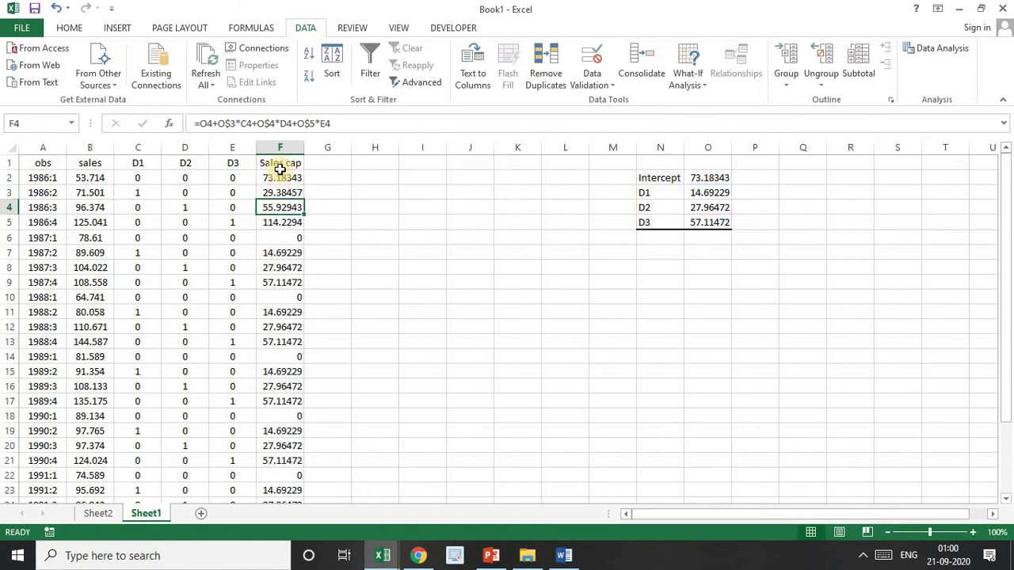
double_click(261, 179)
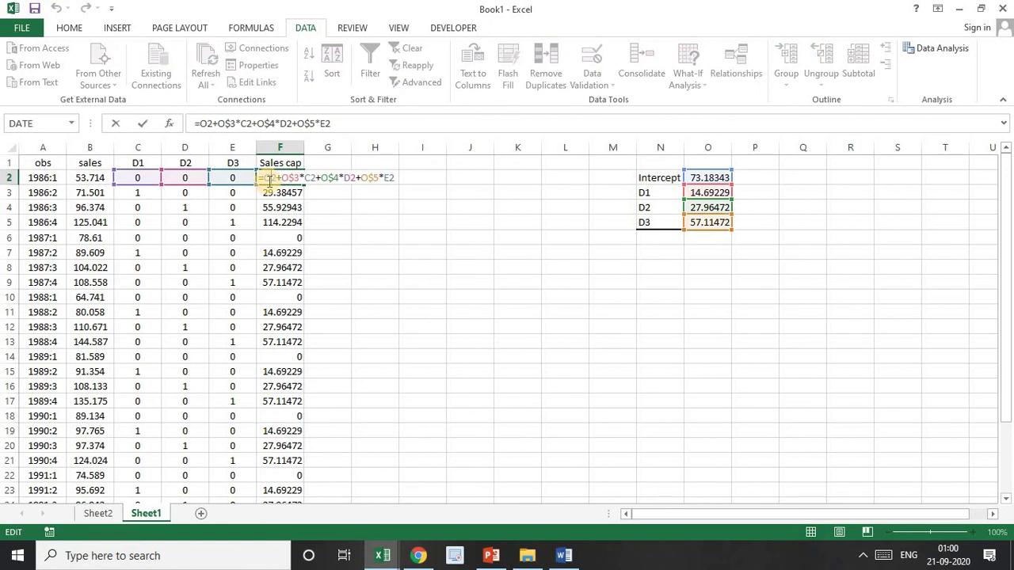
text($)
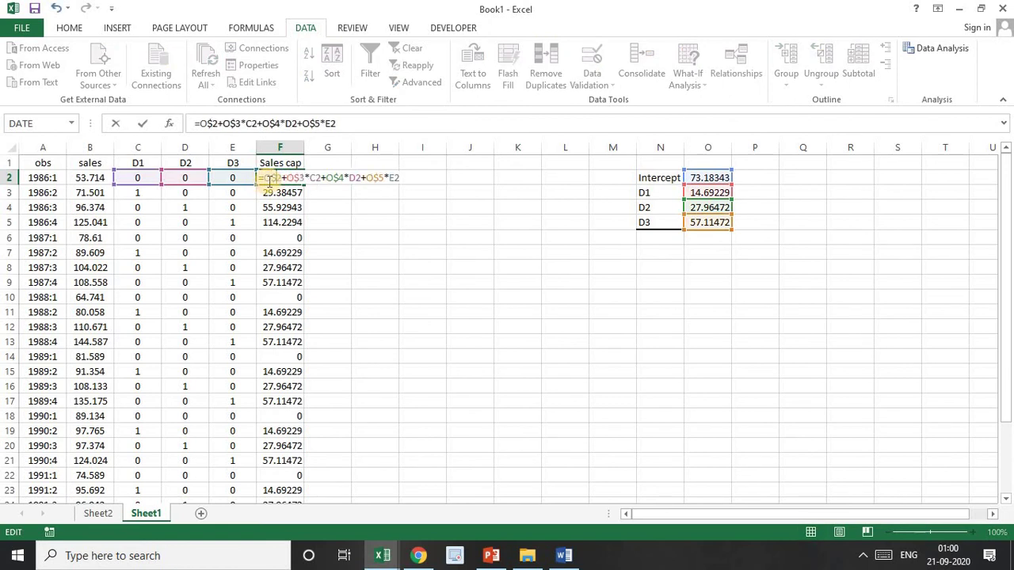
key(ctrl+Return)
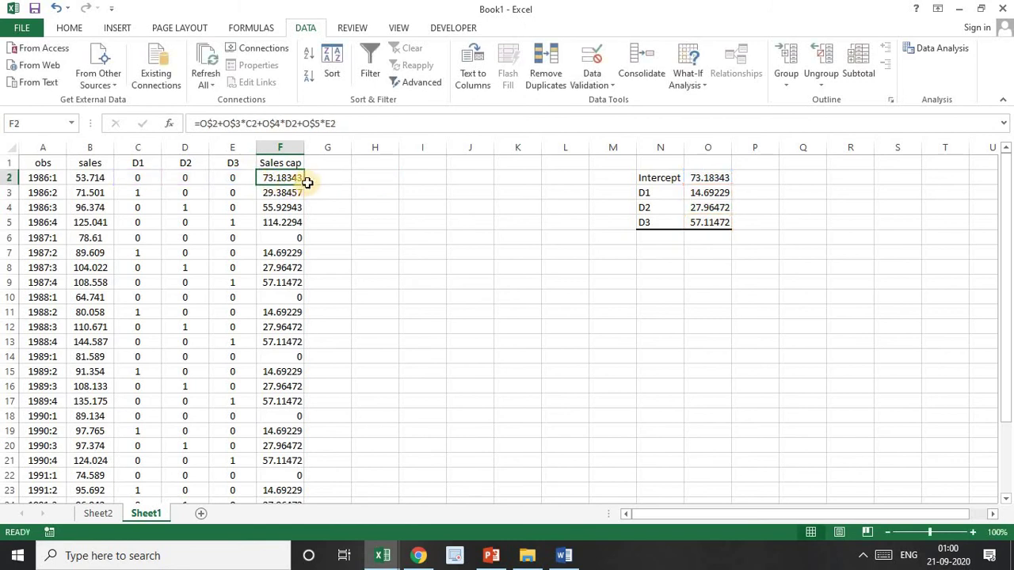
double_click(304, 185)
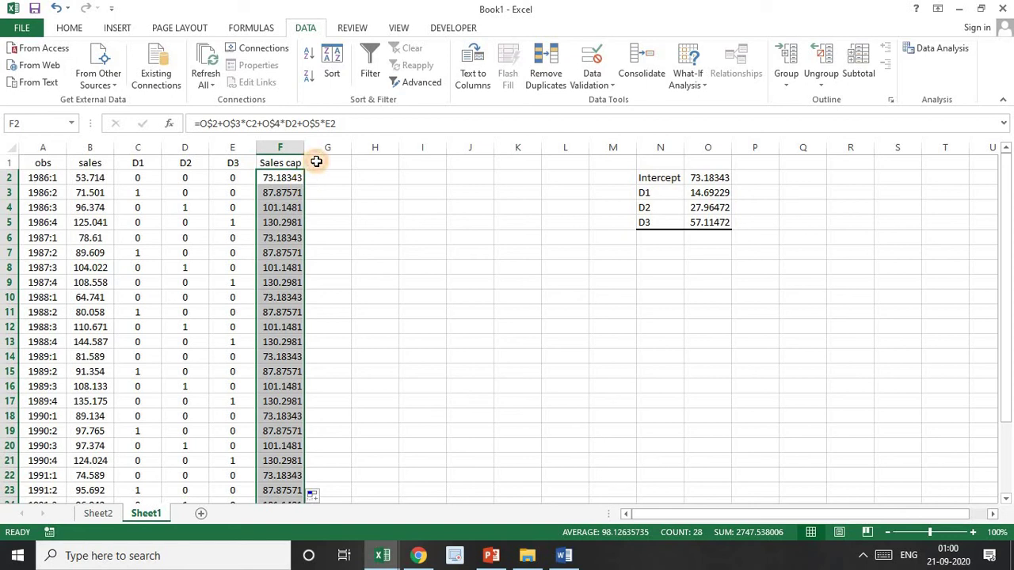
click(316, 162)
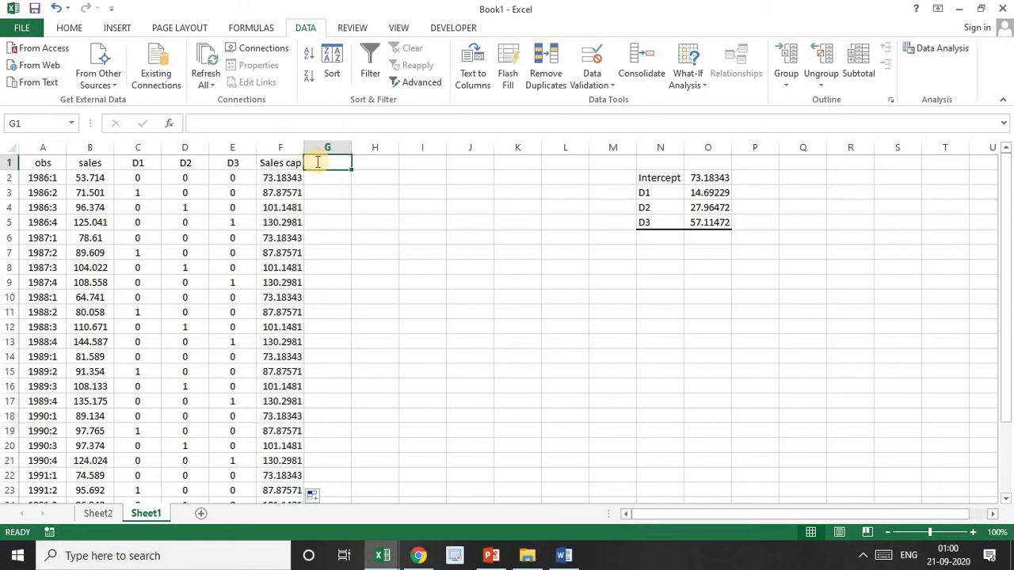
Head column G 'U^' and fill residuals =B2-F2 down to row 29.
text(U^)
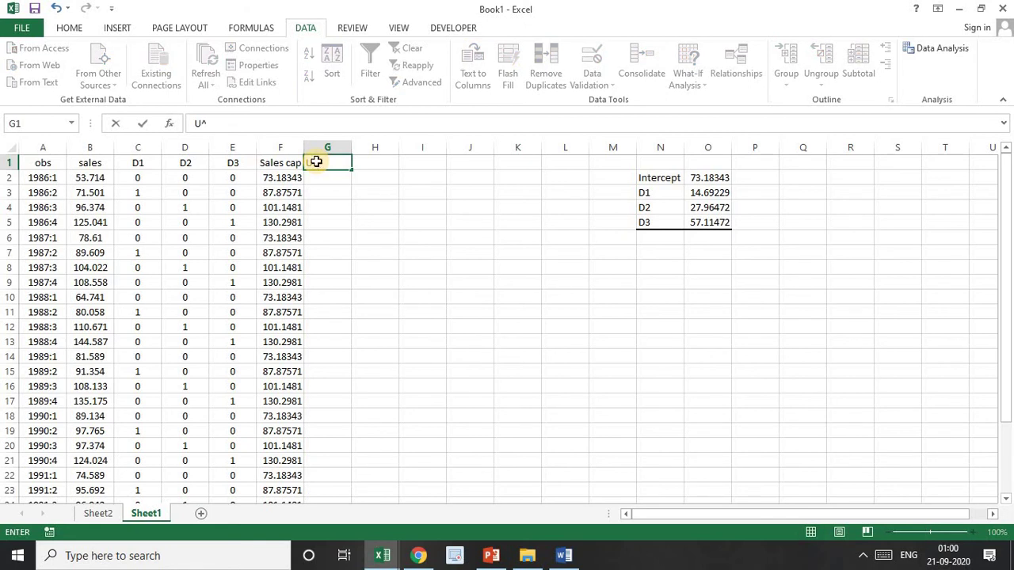
key(Return)
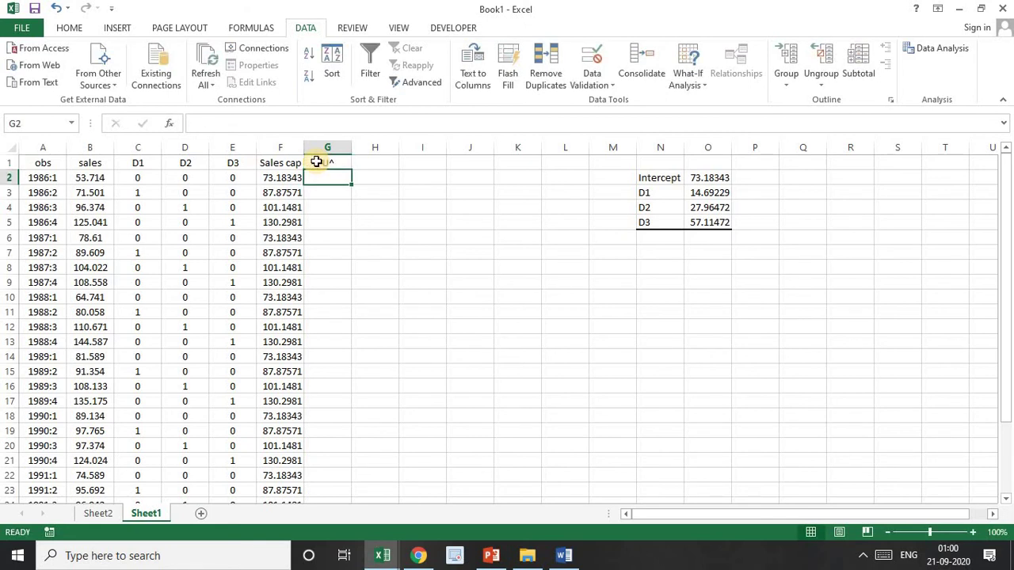
text(=)
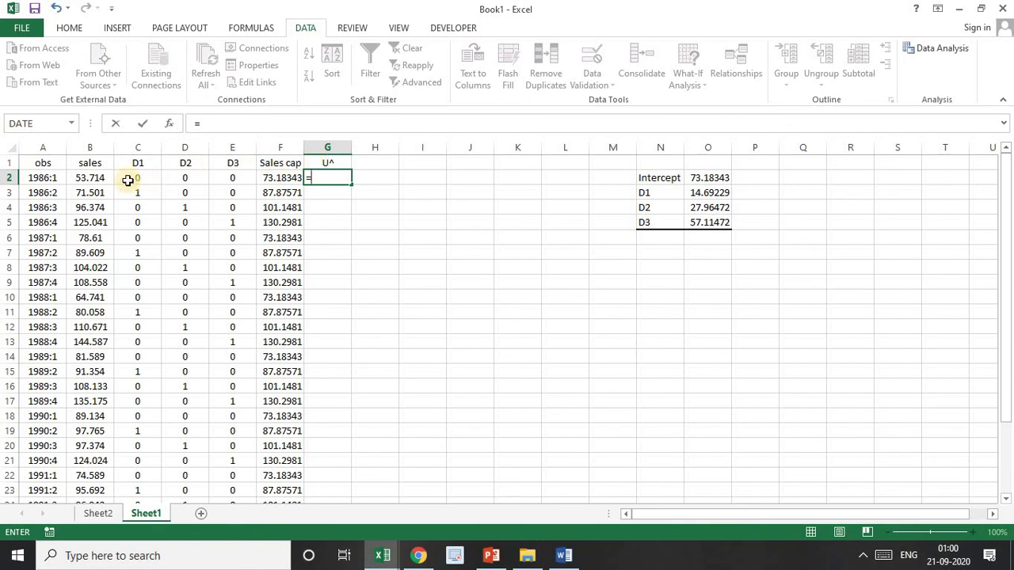
click(97, 178)
text(-)
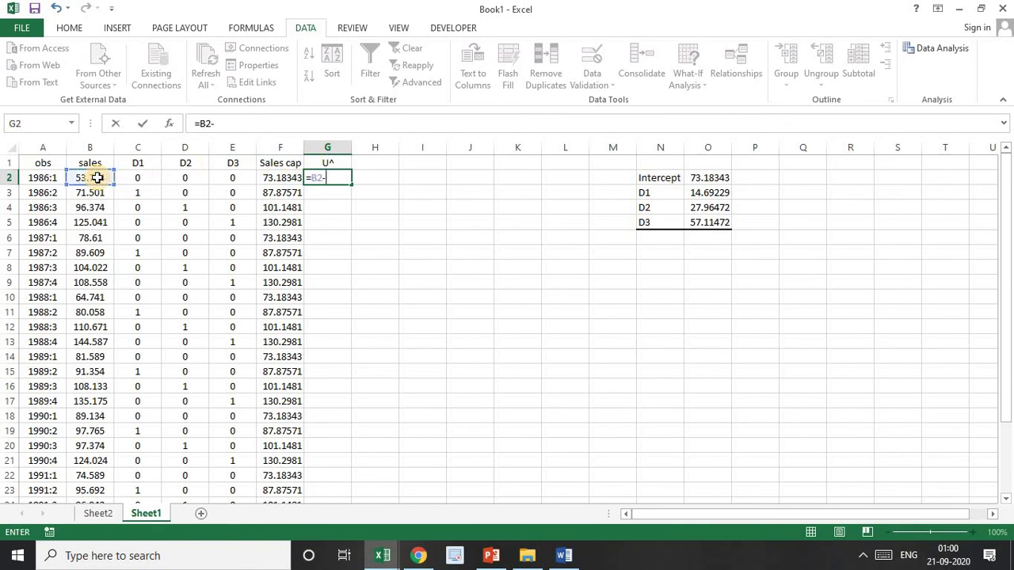
click(285, 177)
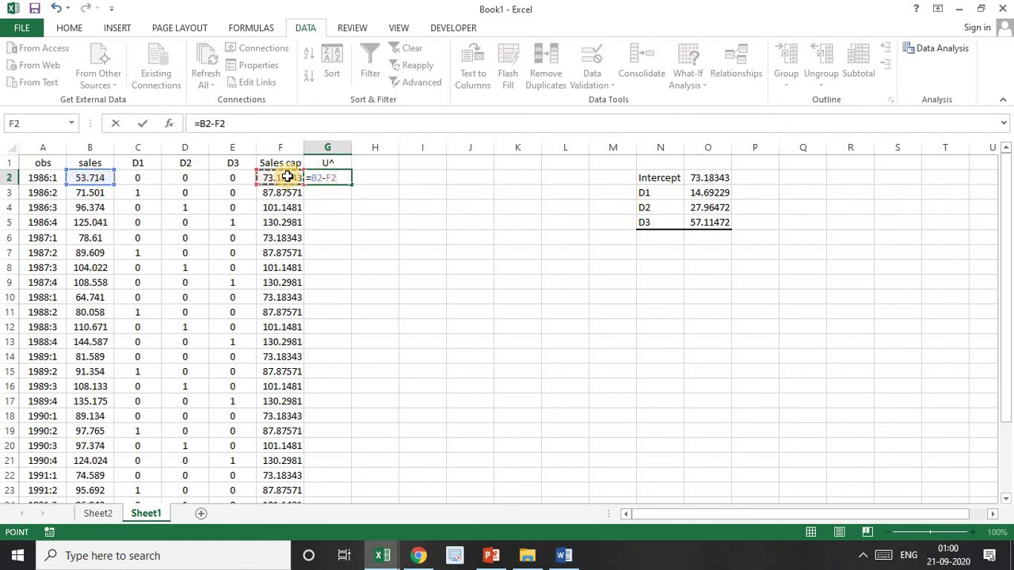
key(Return)
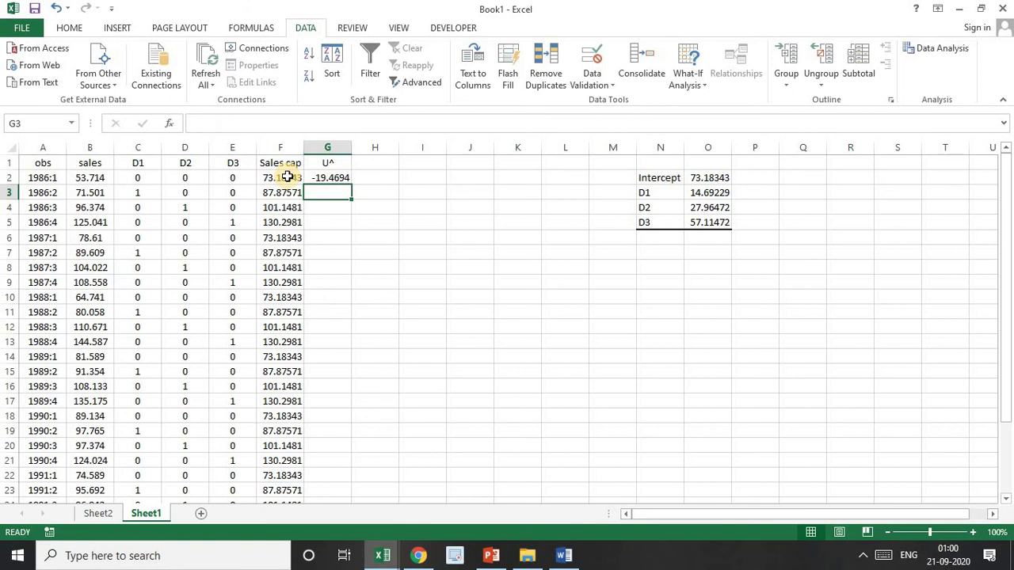
click(333, 177)
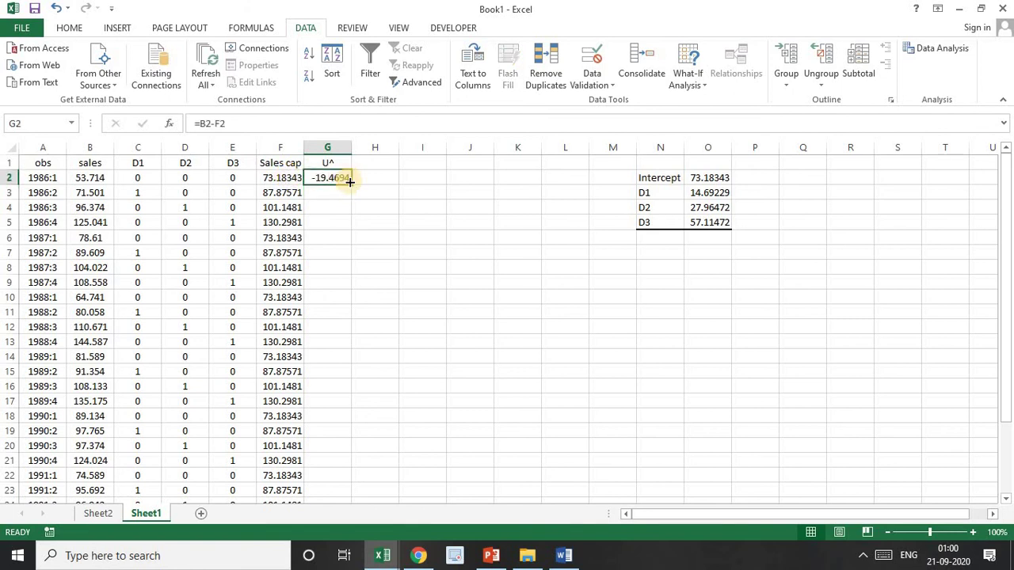
double_click(349, 180)
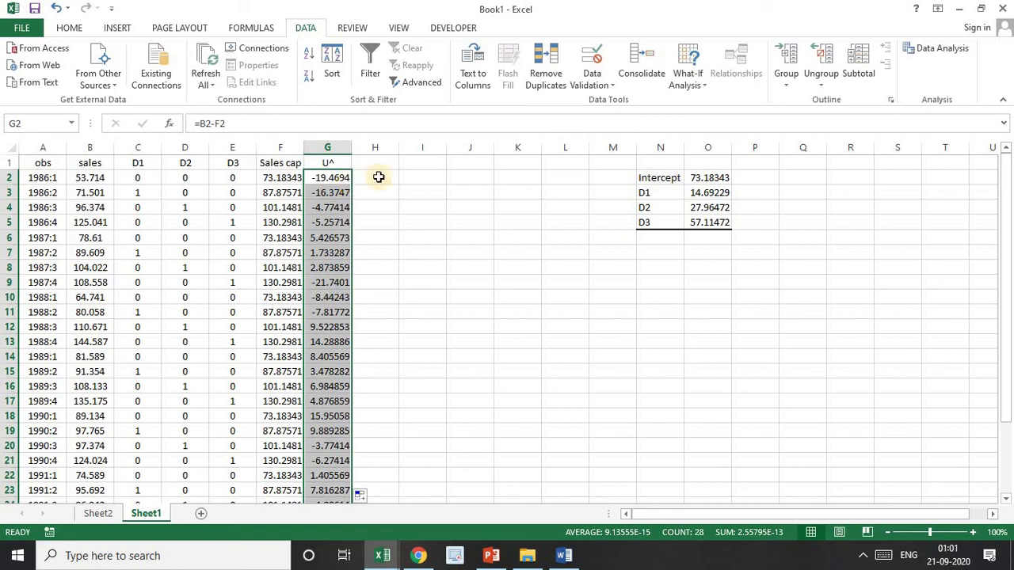
Label N7 'Mean' and enter =AVERAGE(B2:B29) in O7, giving 98.12636.
click(645, 251)
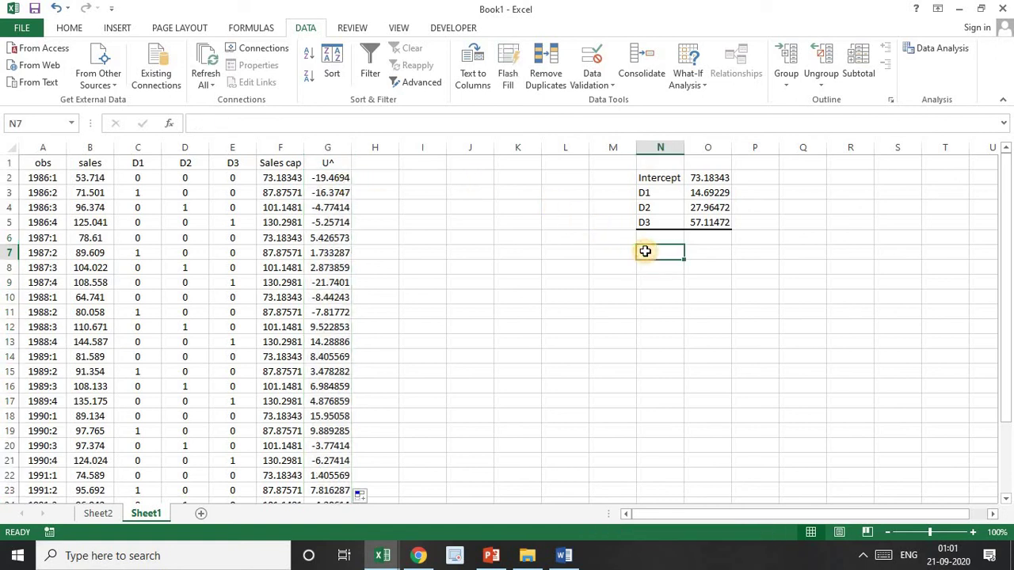
text(Mean)
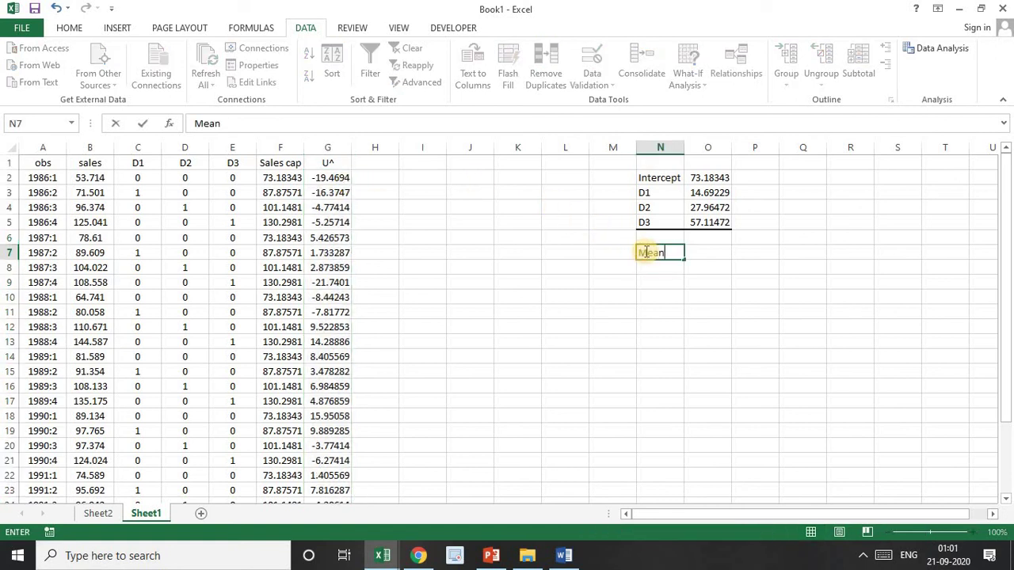
key(Tab)
text(=)
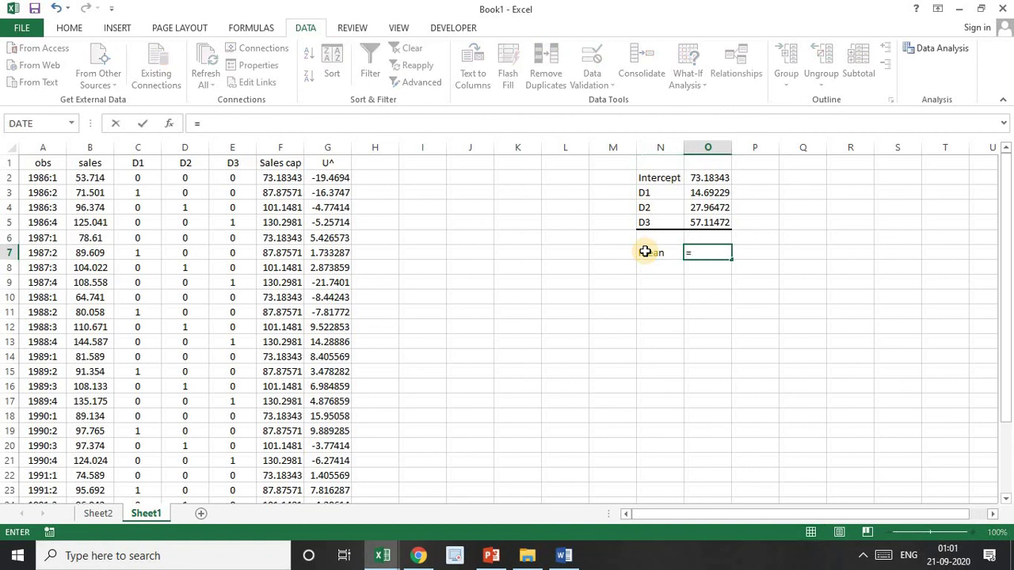
text(av)
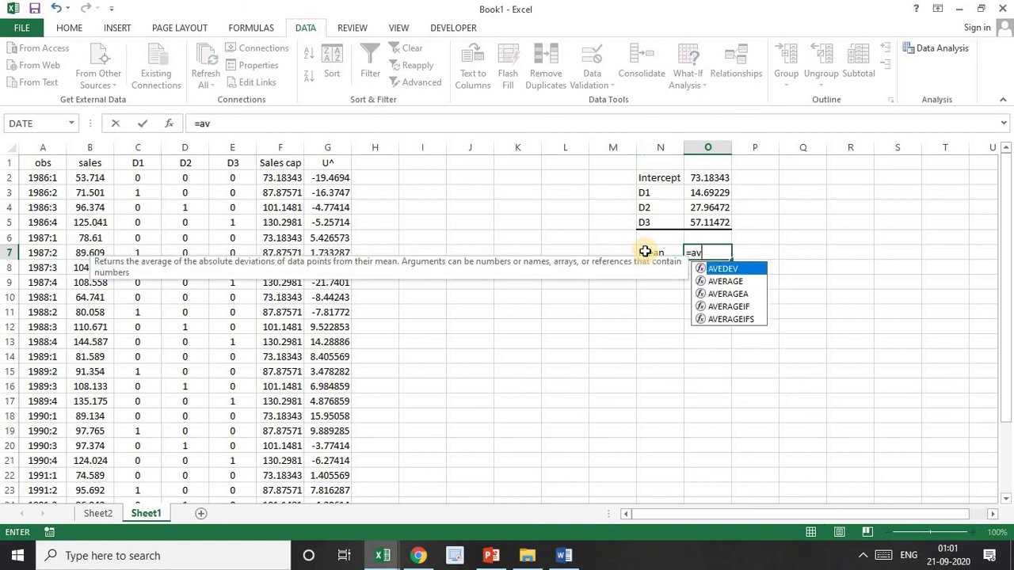
double_click(741, 283)
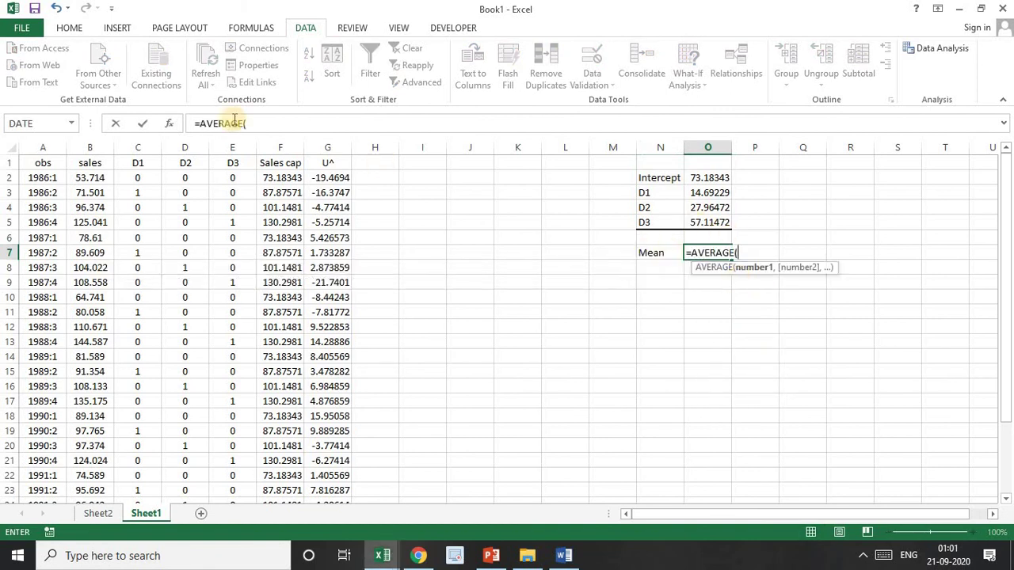
click(83, 178)
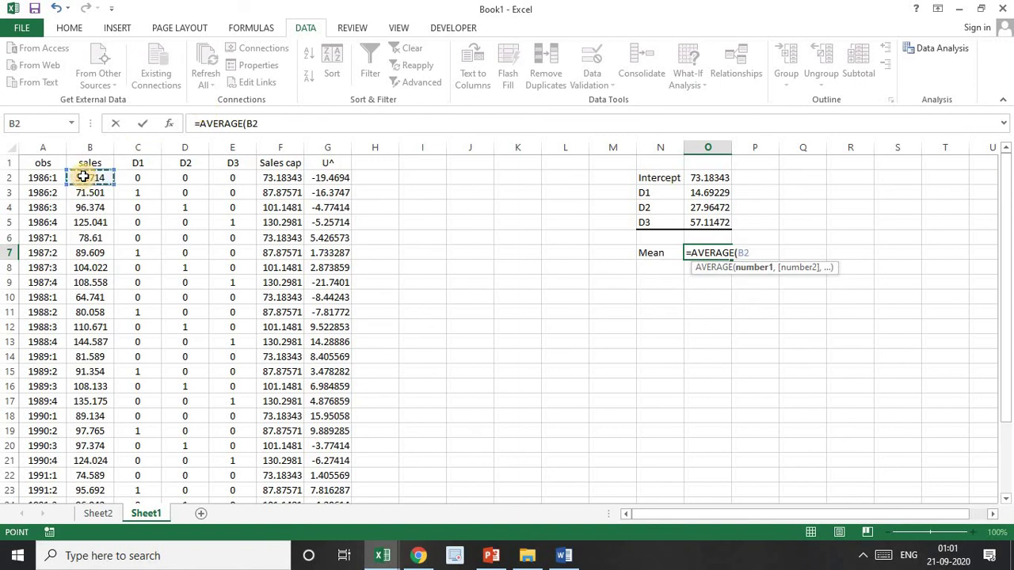
key(ctrl+shift+Down)
key(Return)
key(Left)
key(Up)
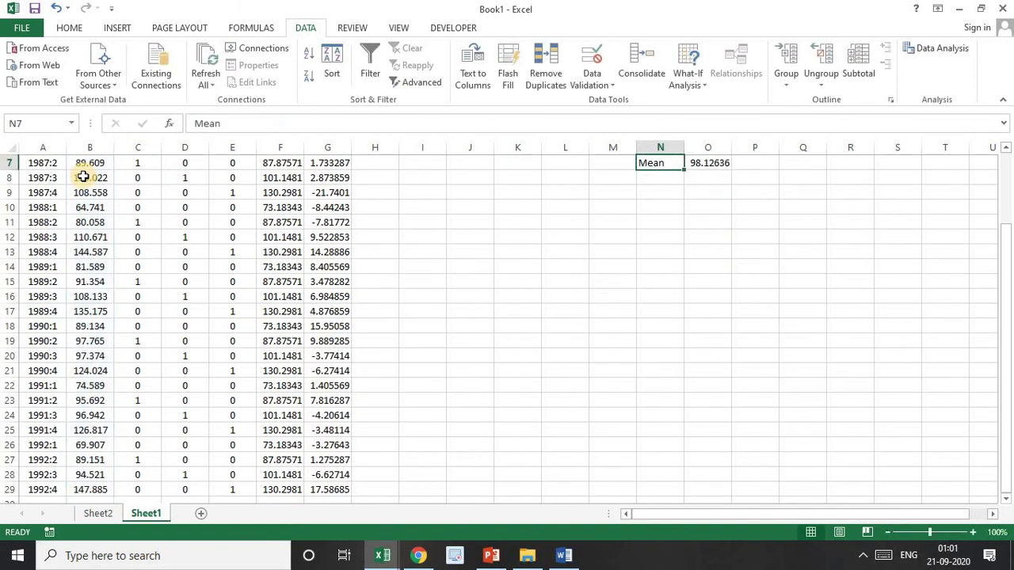
key(Right)
key(Up)
key(Up)
key(Up)
key(Up)
key(Up)
key(Up)
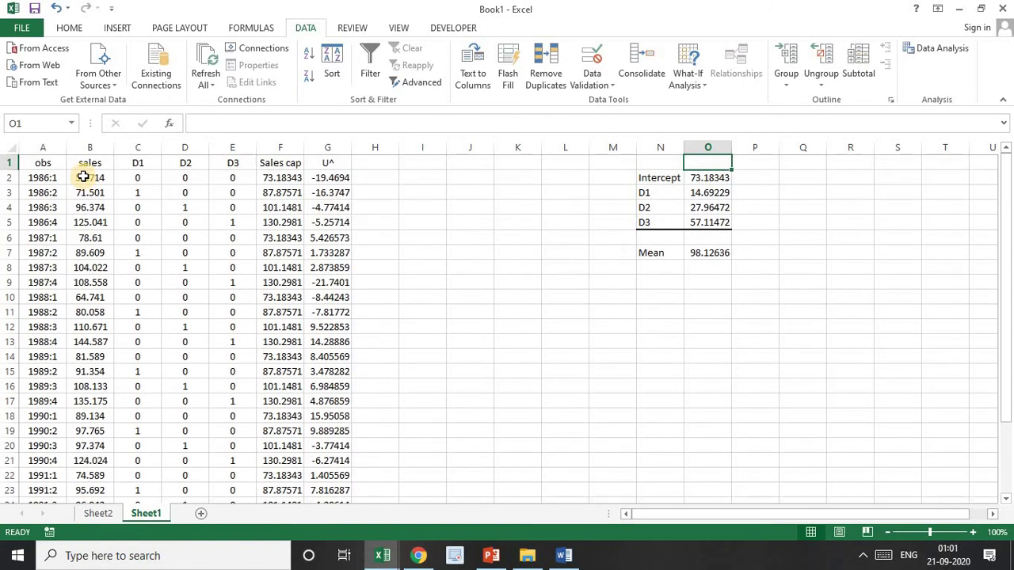
Head column H 'Y bar' and fill 98.12636 down every data row.
click(384, 162)
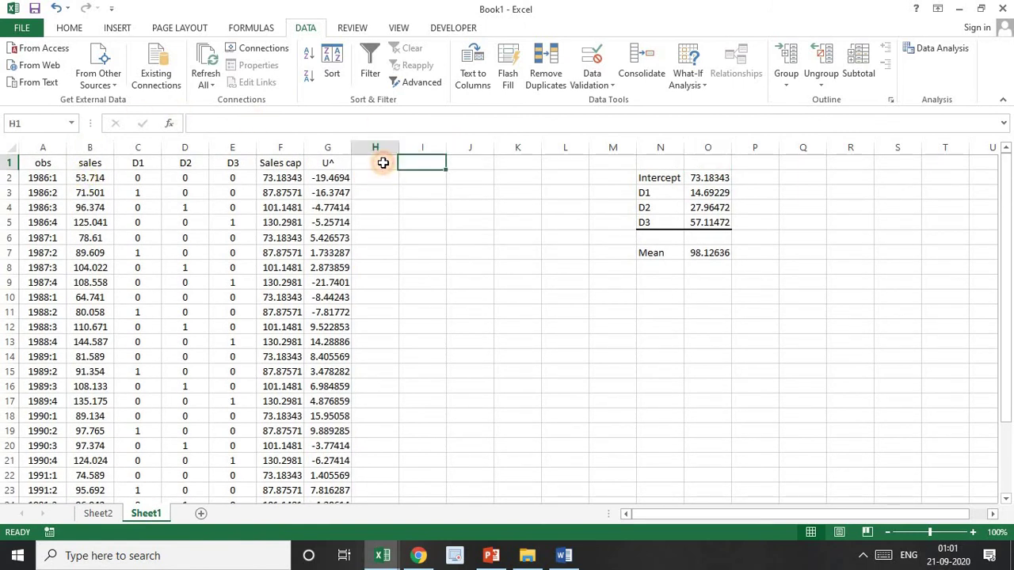
text(Y)
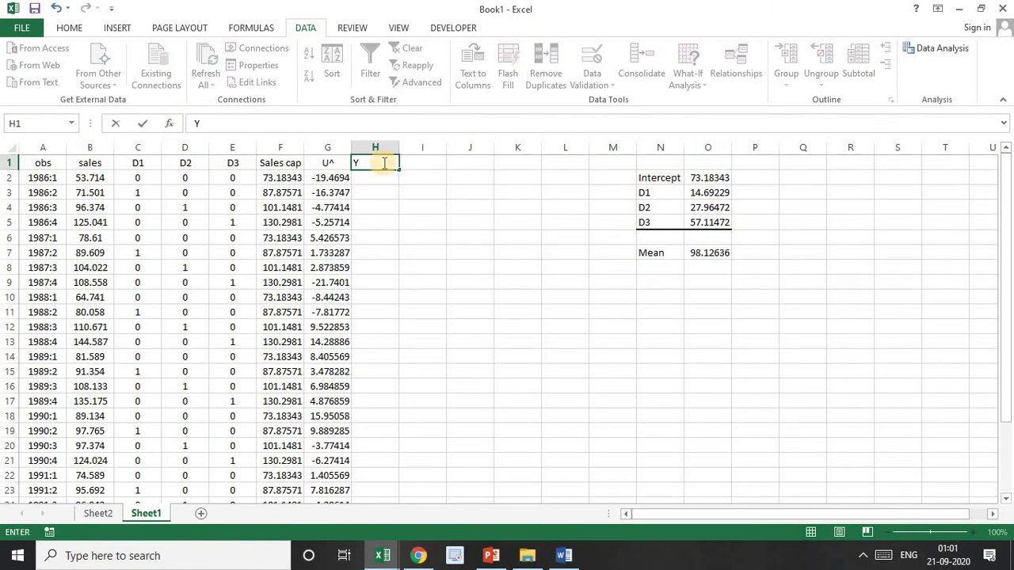
text( bar)
key(Return)
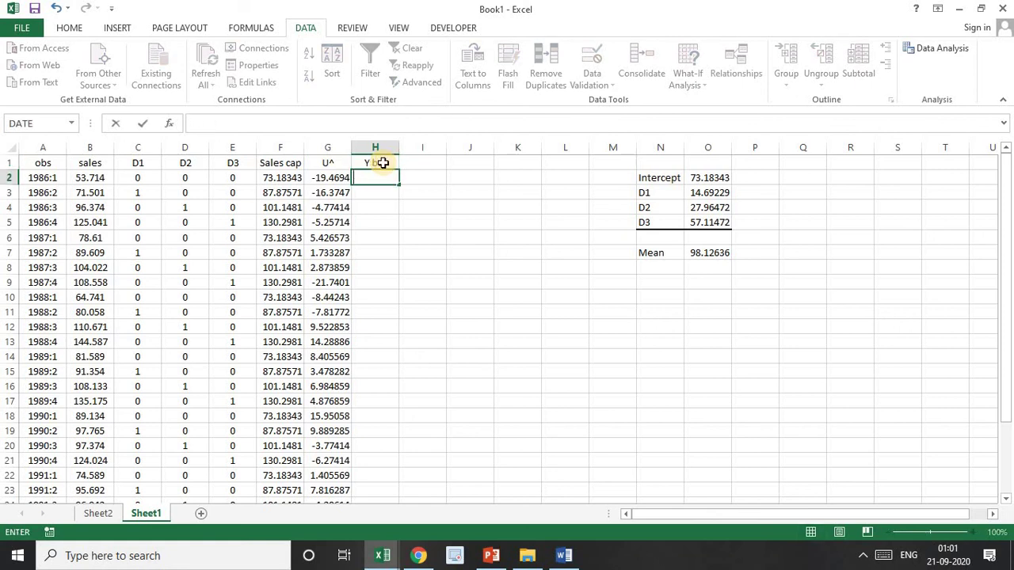
key(BackSpace)
text(98.126)
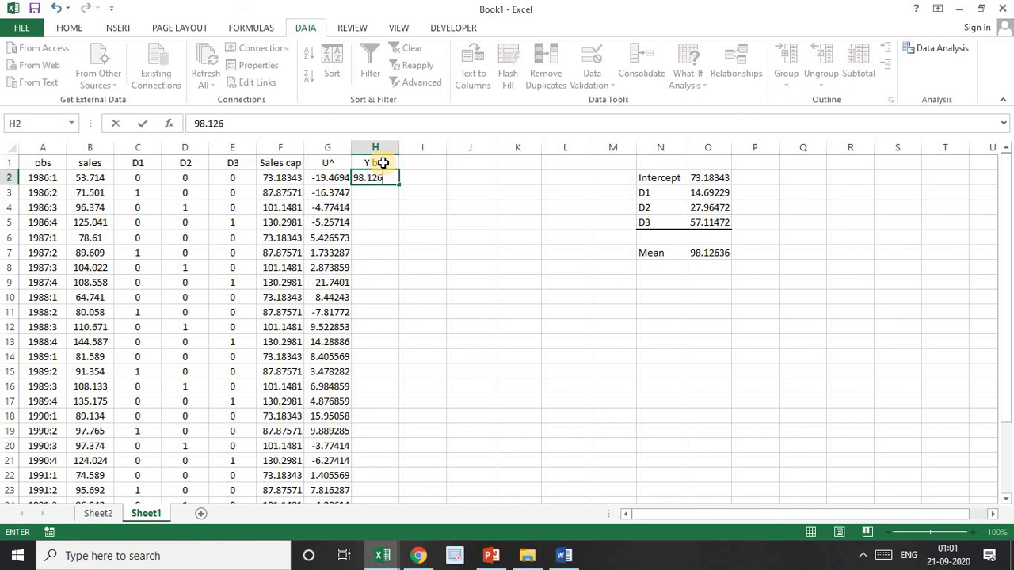
text(36)
key(Return)
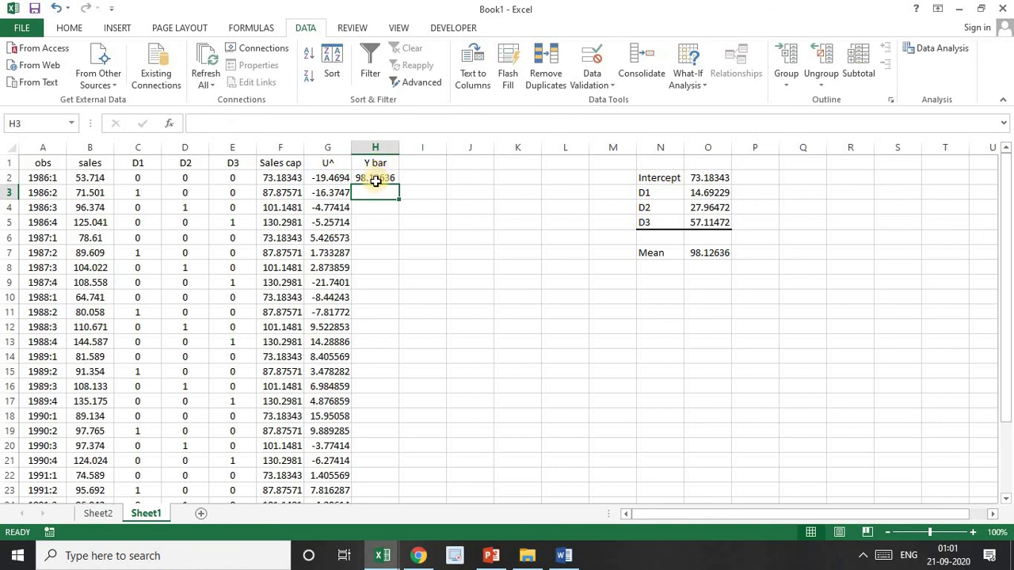
key(Up)
double_click(399, 185)
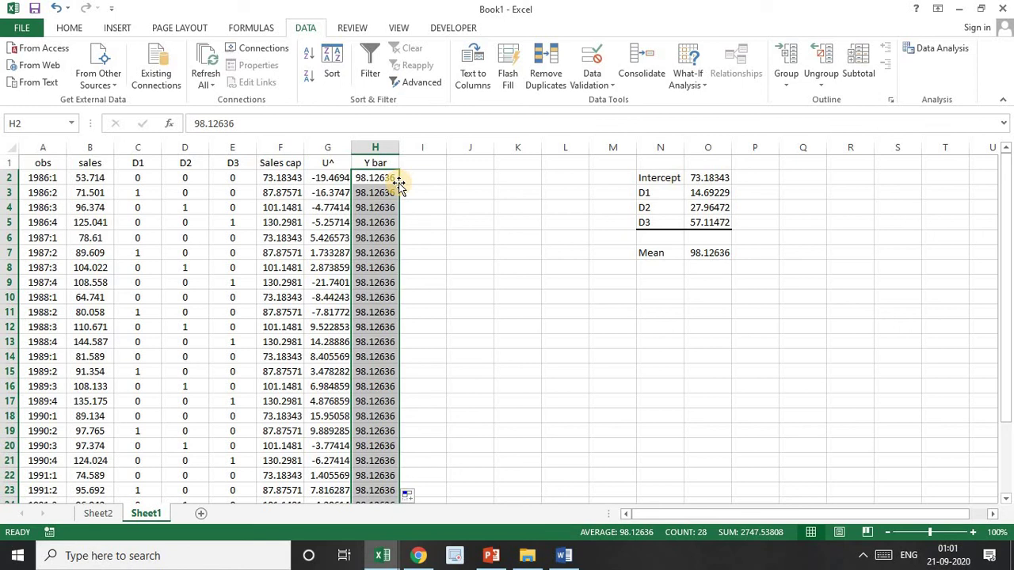
Head column I 'Sales de' and fill =H2+G2 down every row, starting at 78.65693.
click(418, 169)
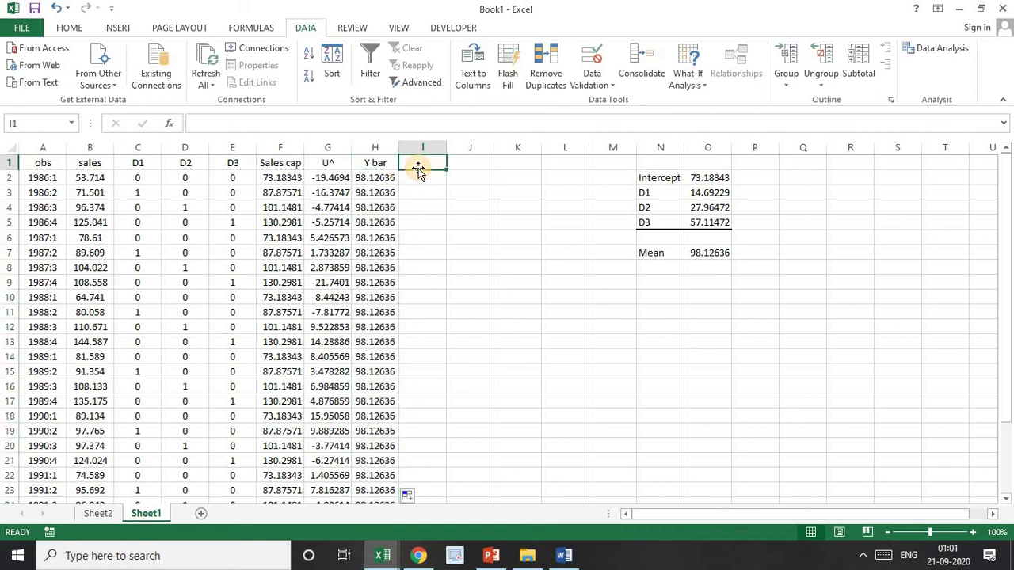
text(Sales)
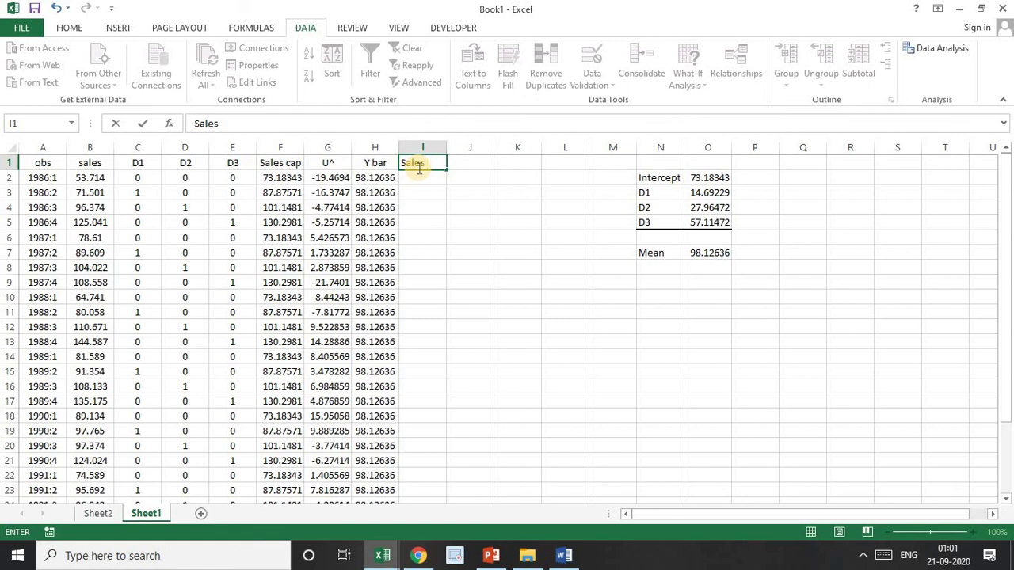
text( de)
key(Return)
key(Return)
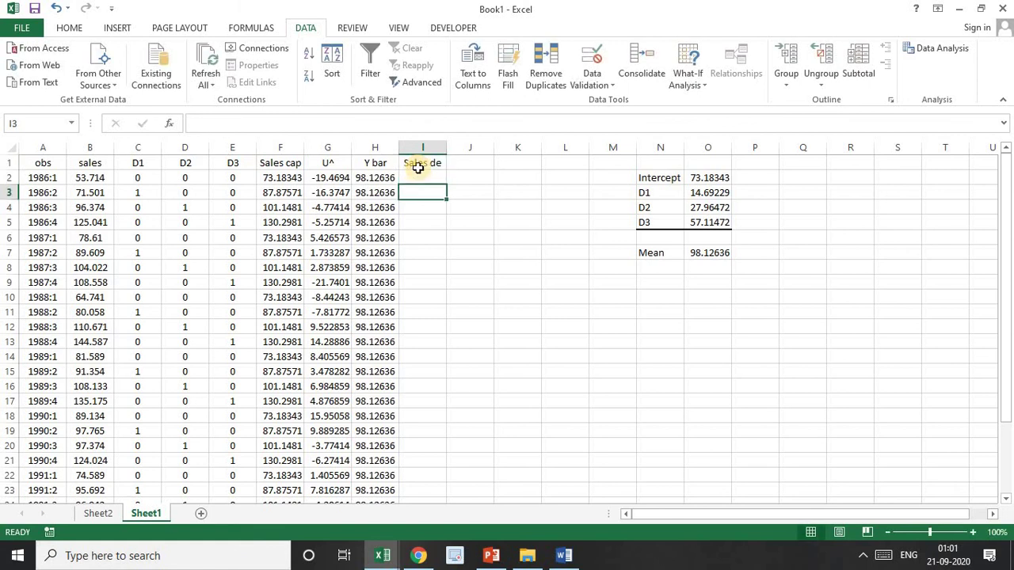
click(418, 173)
text(=)
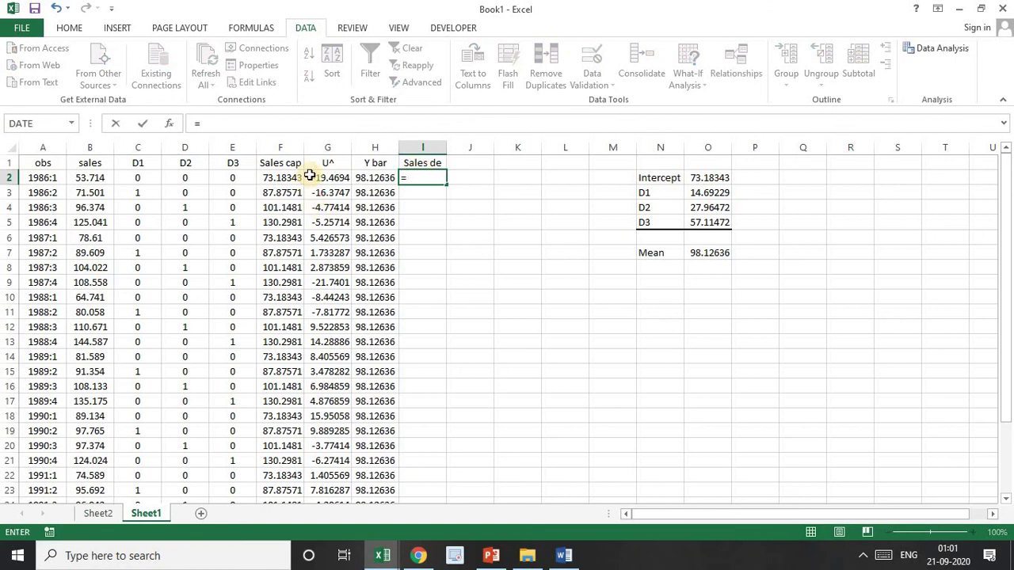
click(373, 177)
text(+)
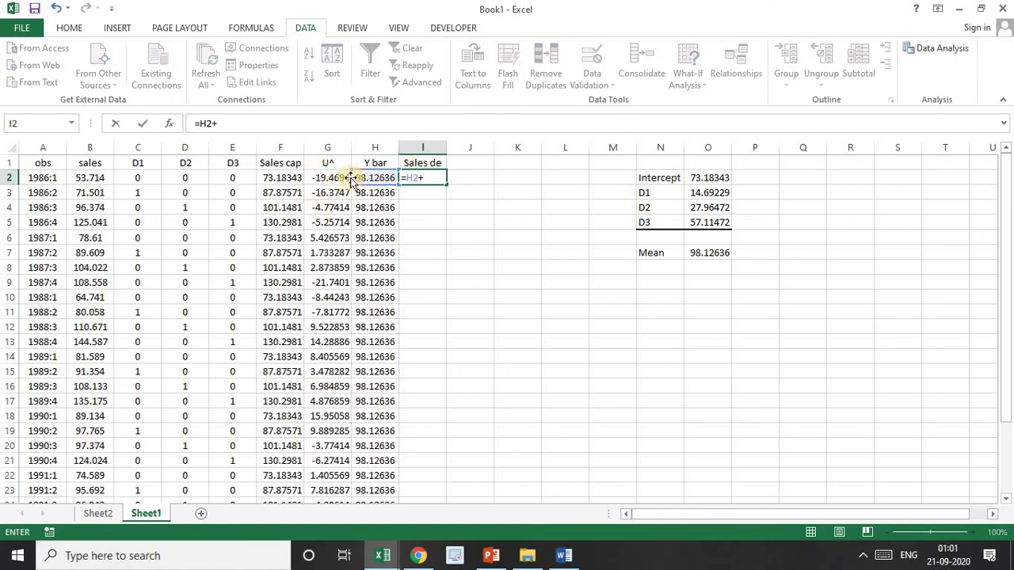
click(337, 178)
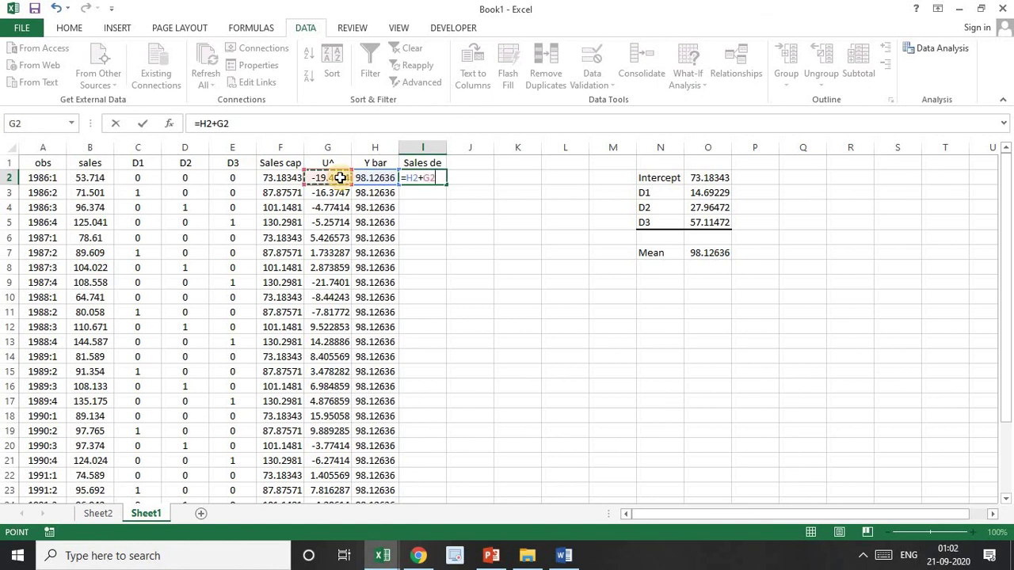
key(Return)
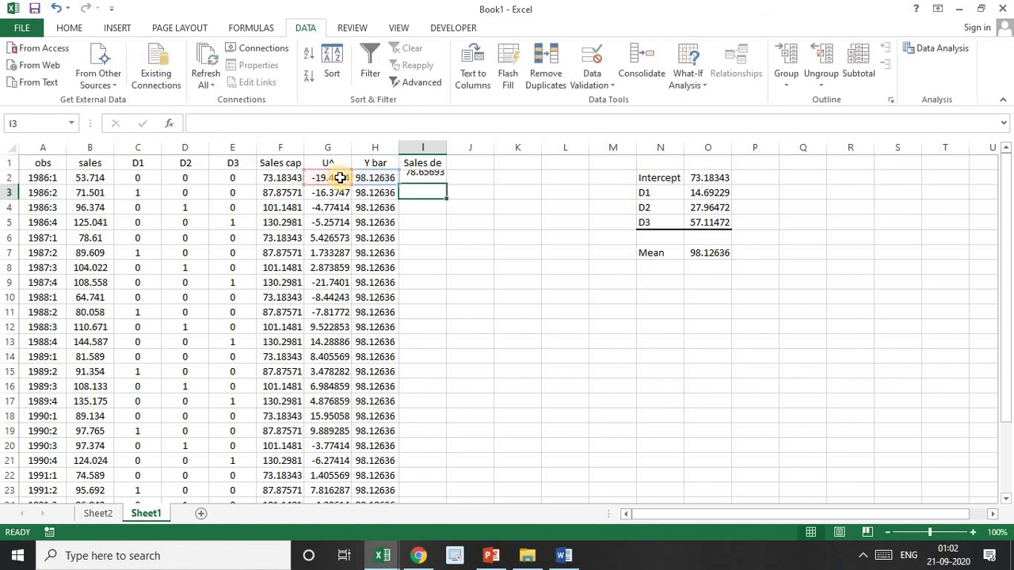
click(438, 178)
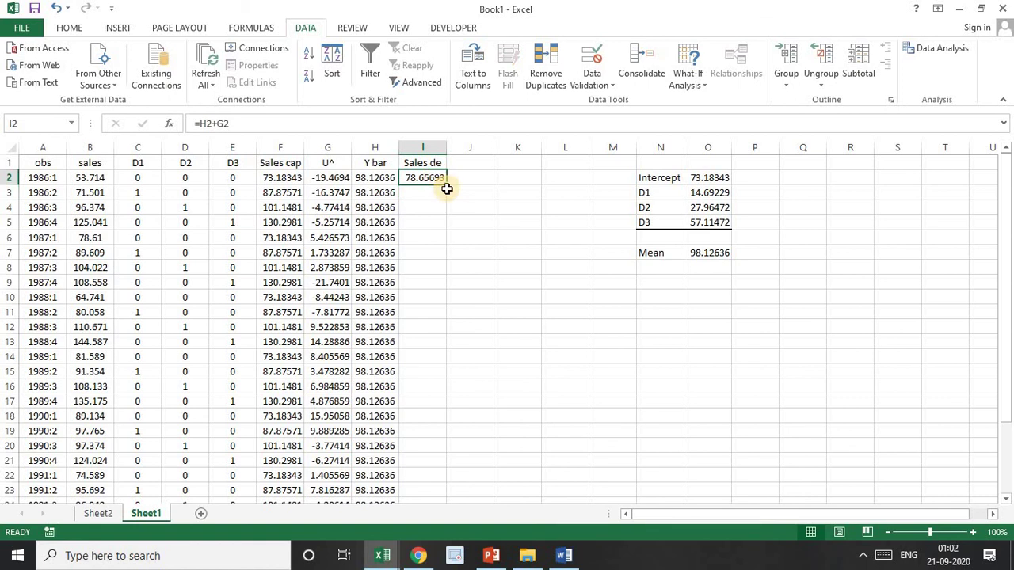
double_click(446, 186)
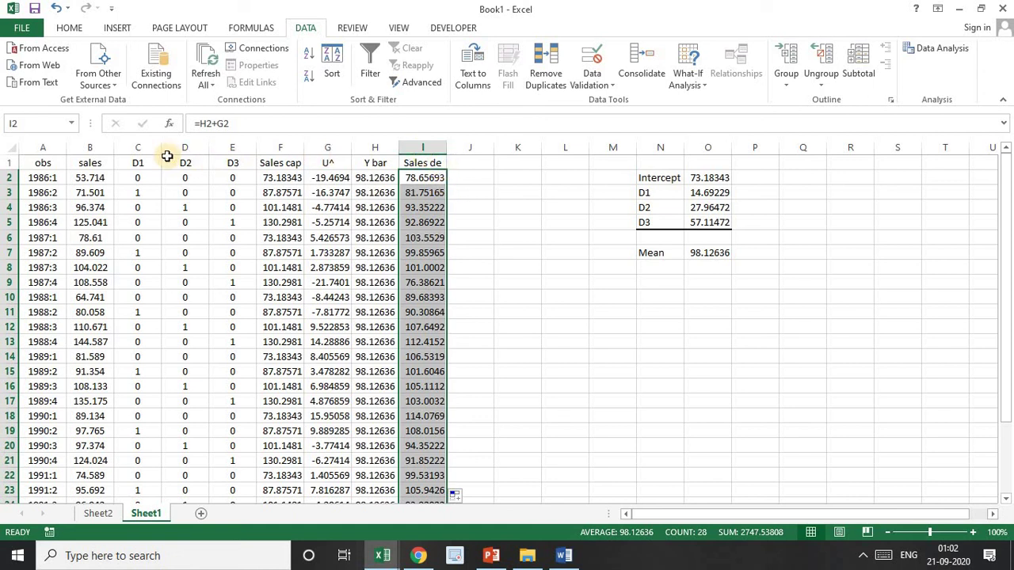
Copy the sales column B1:B29 into column J.
click(90, 158)
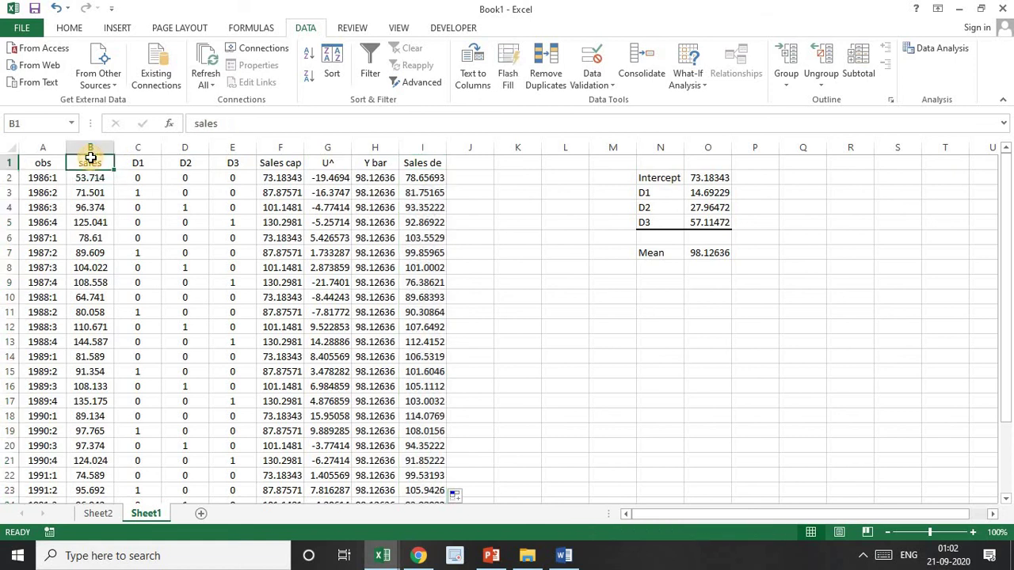
key(ctrl+shift+Down)
key(ctrl+c)
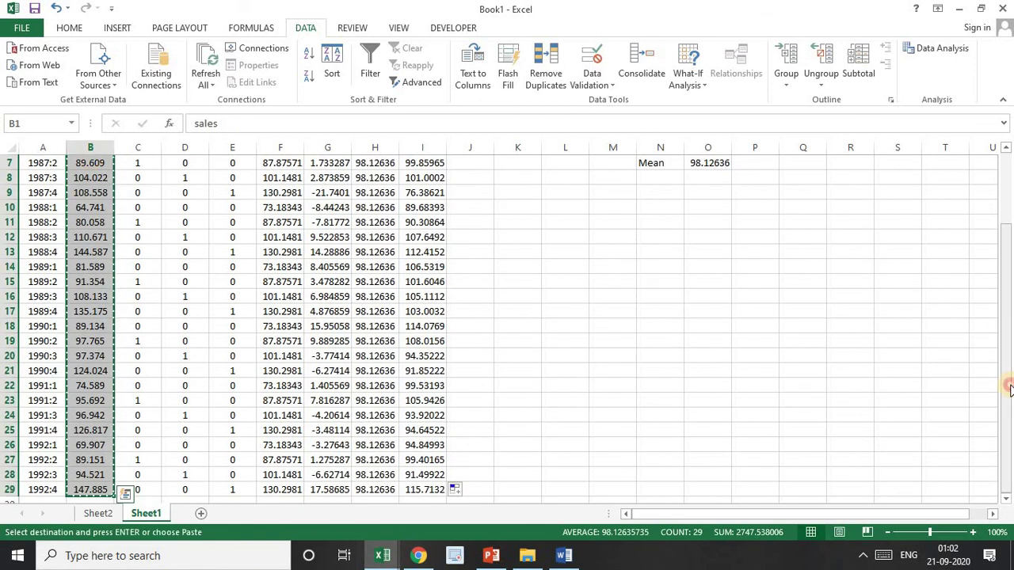
drag(1009, 388, 1008, 317)
click(479, 166)
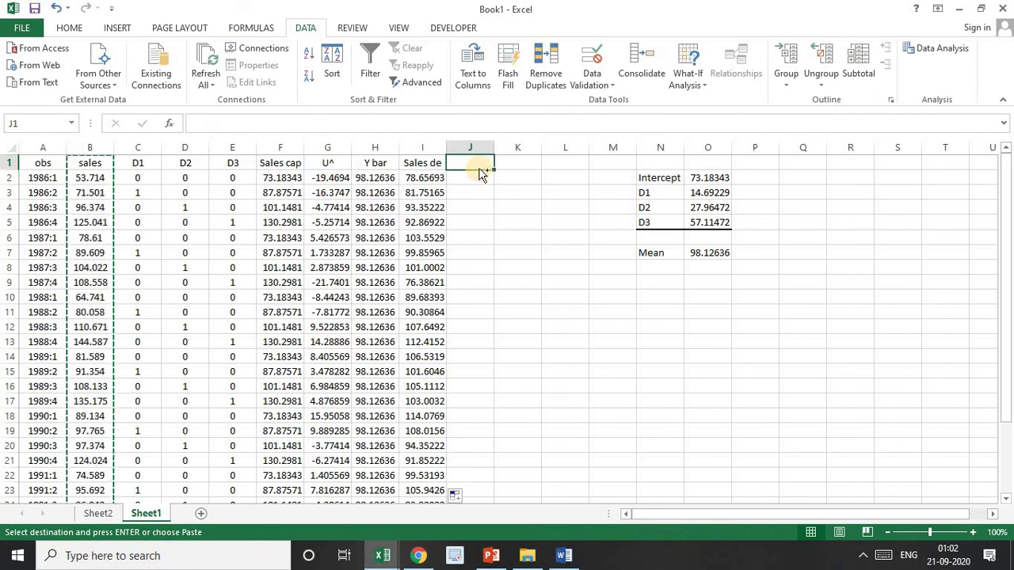
key(ctrl+v)
Insert a Line chart of I1:J29 from Recommended Charts.
drag(428, 163, 457, 162)
key(ctrl+shift+Down)
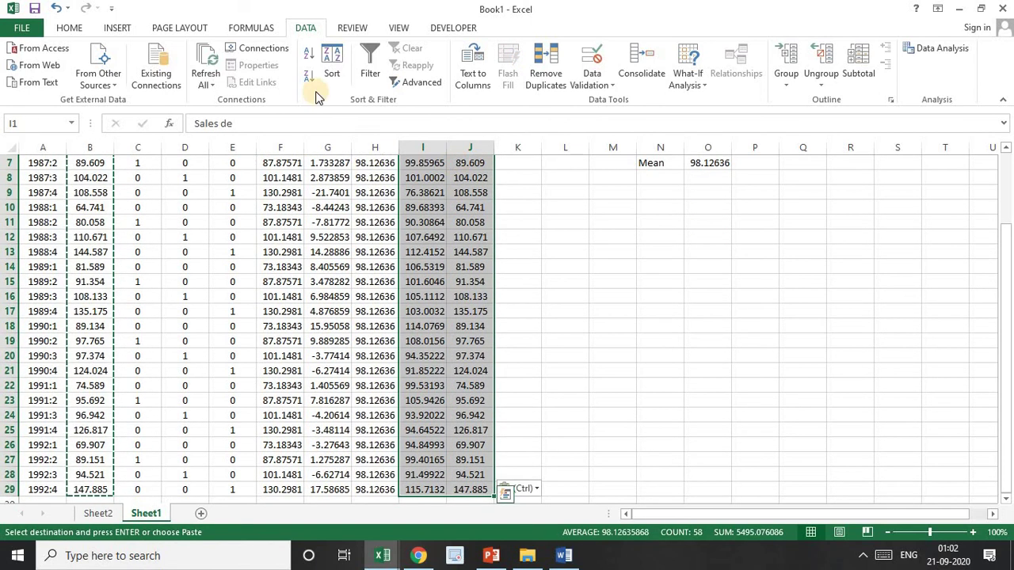
click(117, 29)
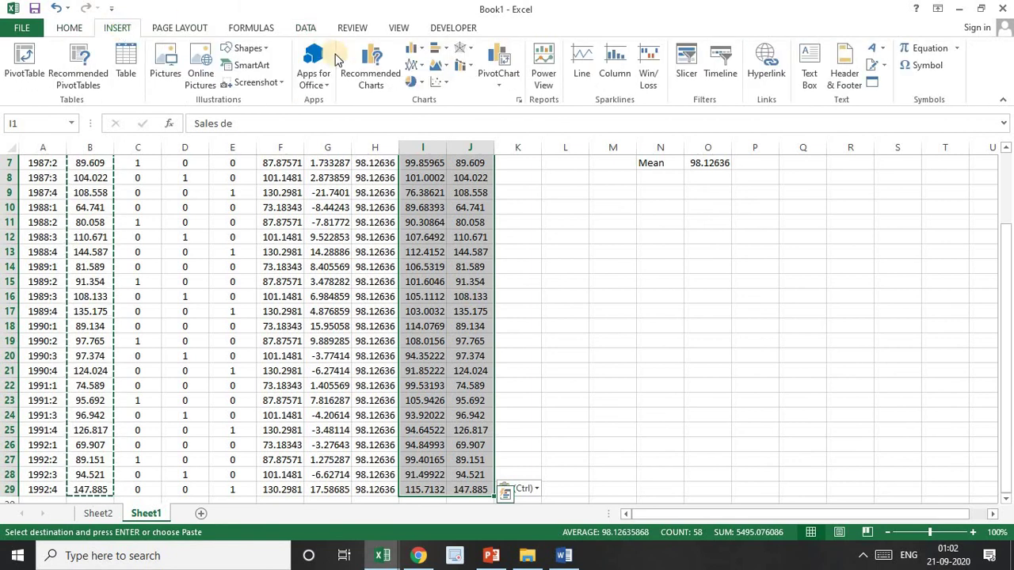
click(368, 70)
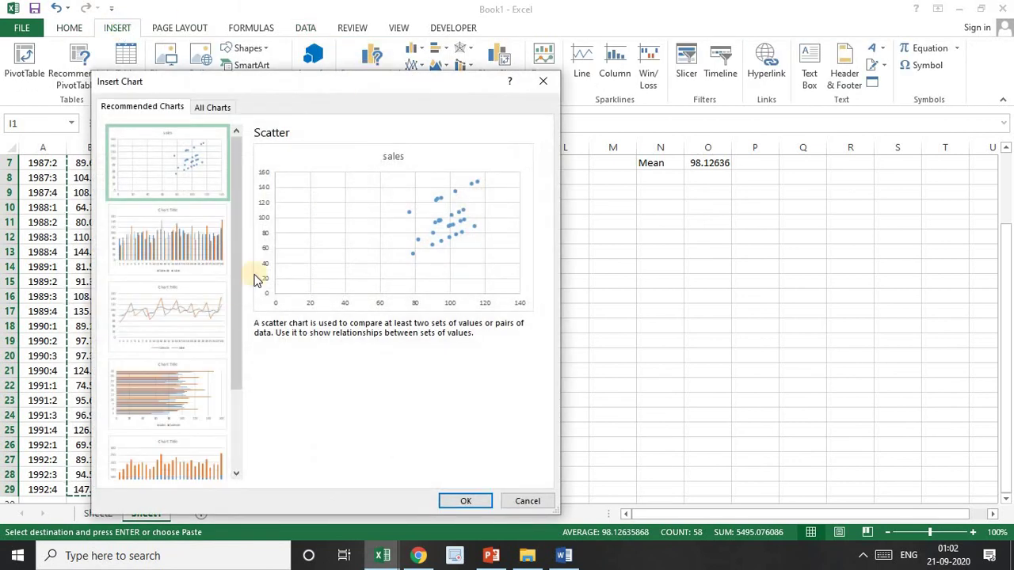
click(195, 299)
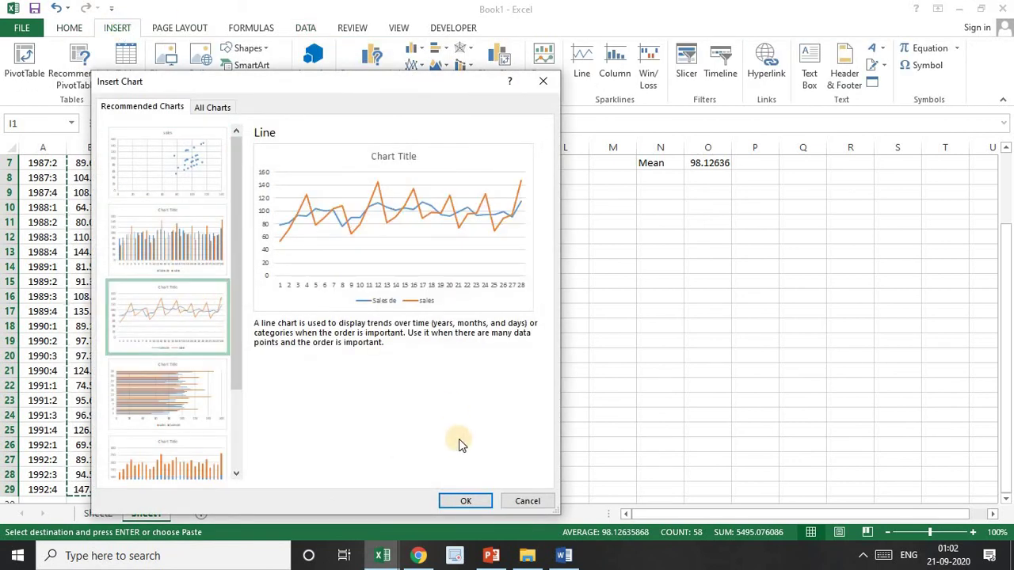
click(460, 499)
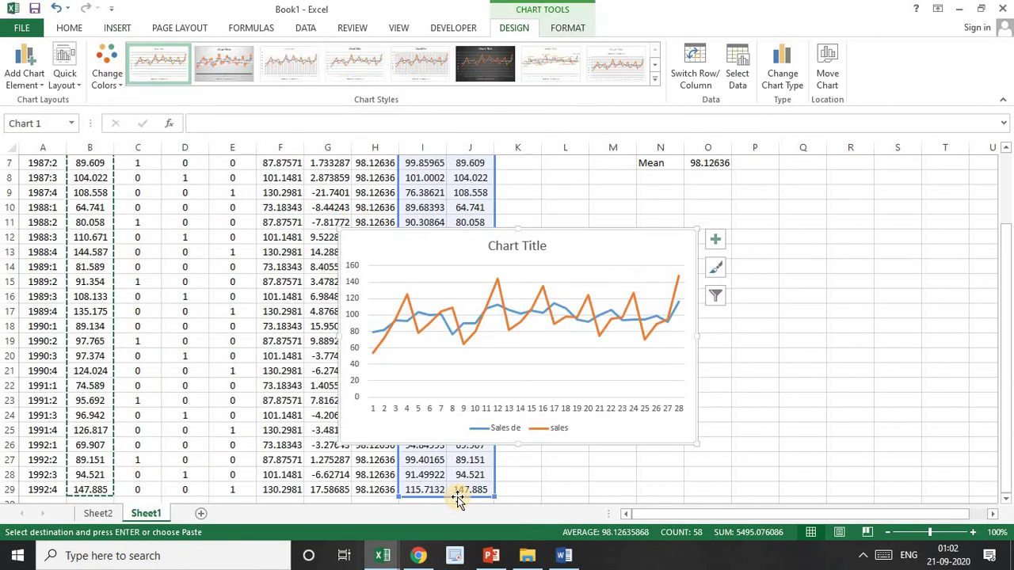